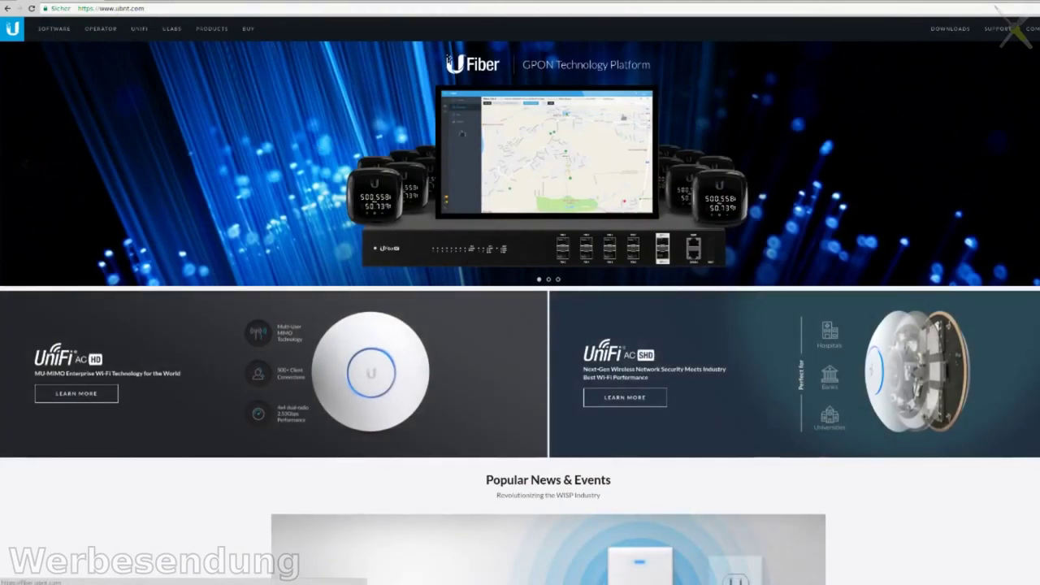
- Open the UniFi section of the Ubiquiti downloads page
left_click(955, 29)
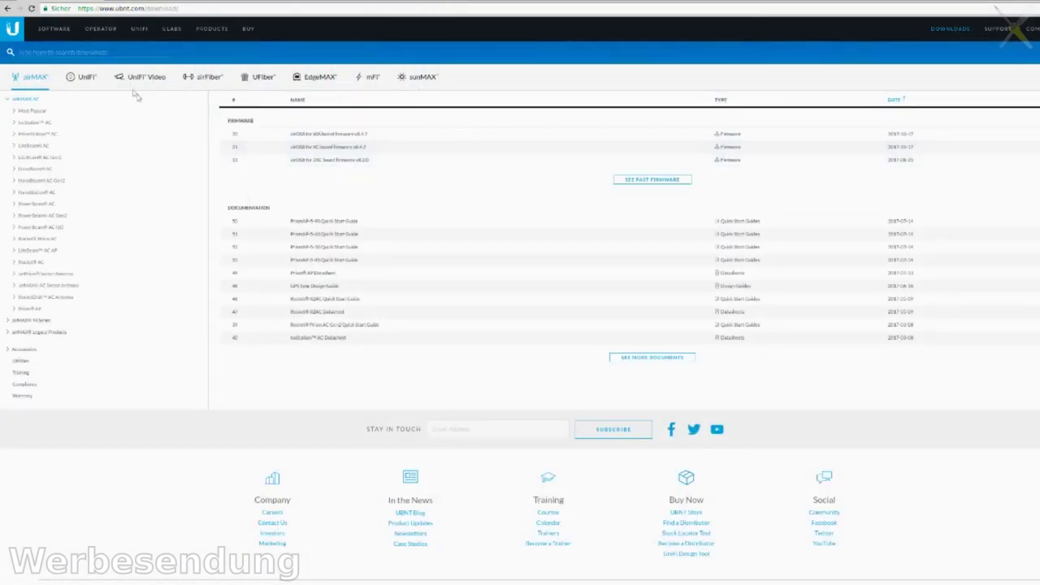
left_click(80, 77)
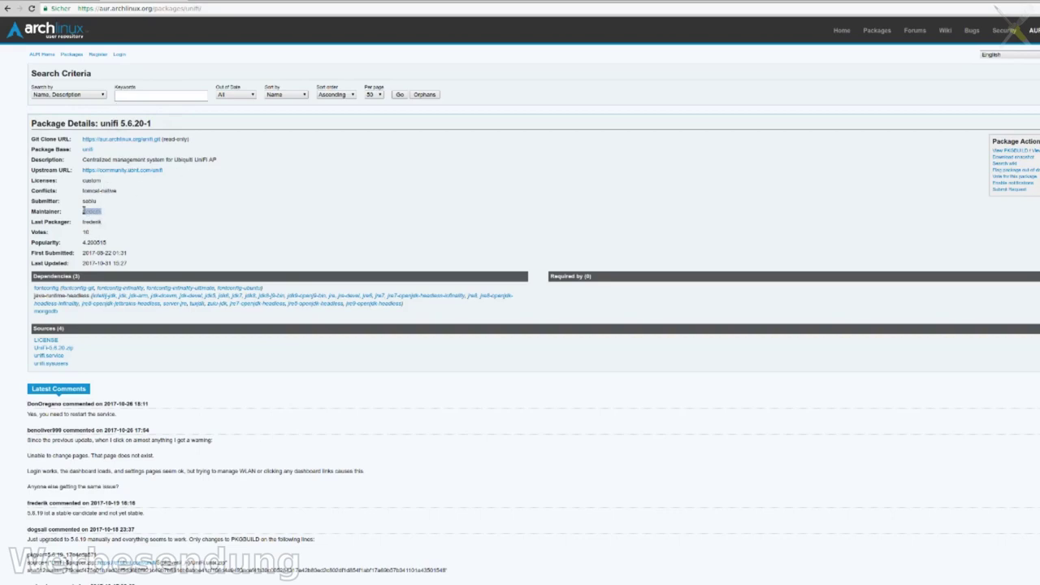
- Open the PKGBUILD of the AUR unifi package and highlight its version and source download URL
double_click(84, 210)
left_click(174, 210)
scroll(195, 232, "down", 1)
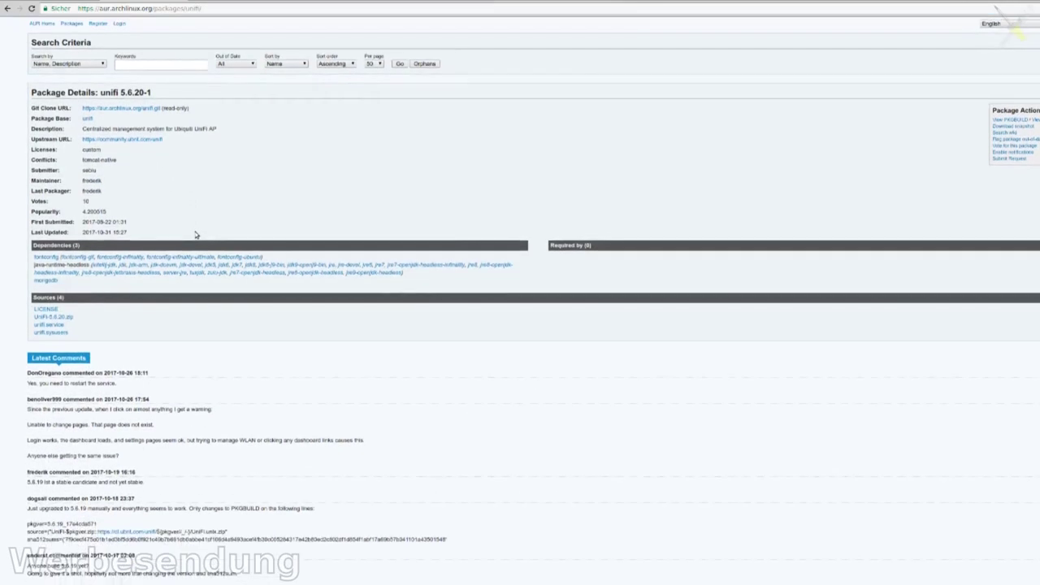
scroll(196, 235, "up", 1)
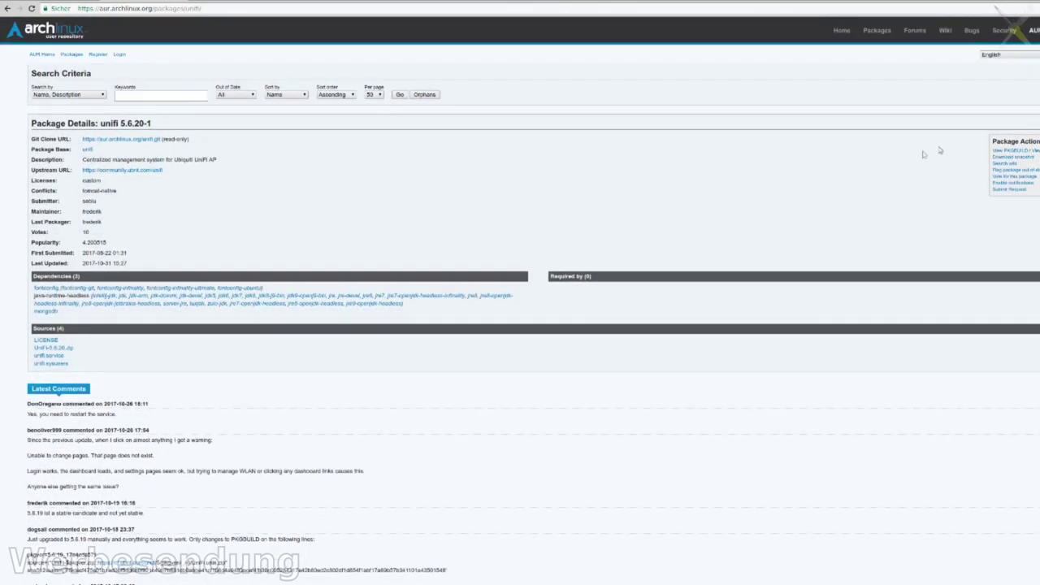
left_click(1013, 154)
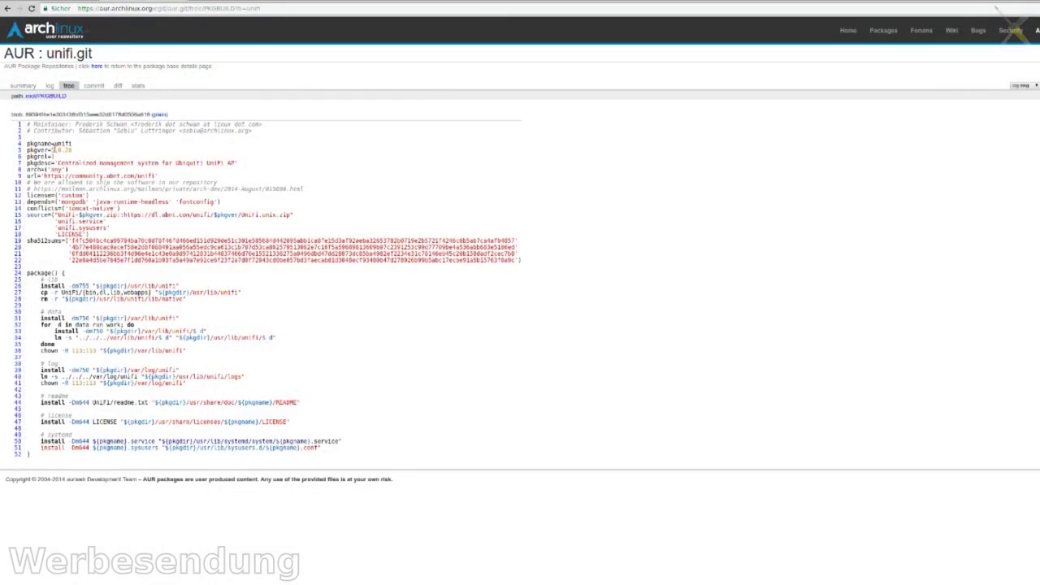
left_click_drag(50, 150, 94, 151)
left_click_drag(123, 214, 291, 215)
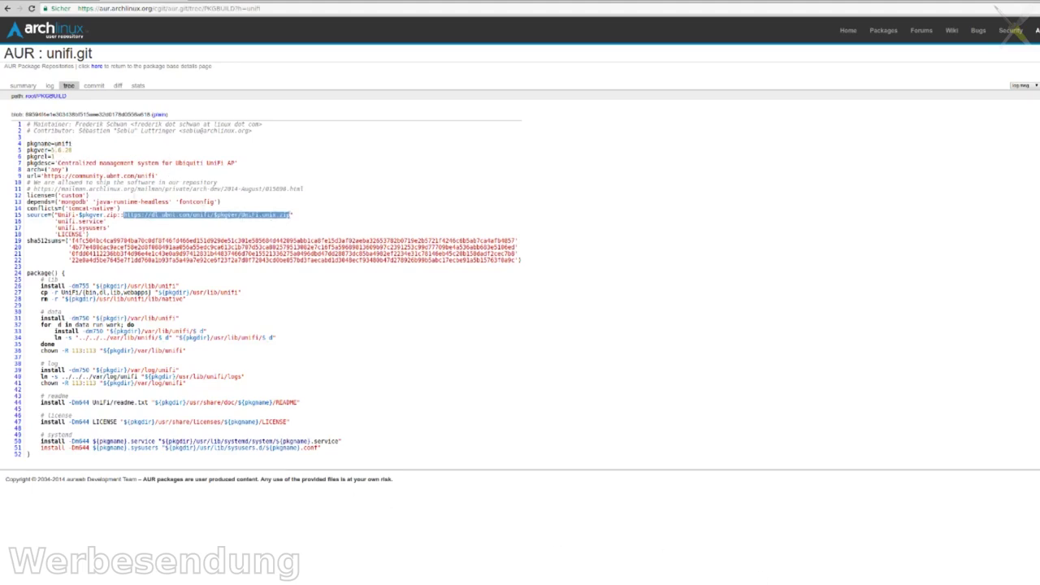
key("alt+Tab")
key("ctrl+l")
key("Up")
key("Left")
key("Left")
key("Left")
key("Left")
key("Left")
key("Left")
key("Left")
key("Left")
key("Left")
key("Left")
key("Left")
key("Left")
key("Left")
key("Left")
key("Left")
key("BackSpace")
key("BackSpace")
key("BackSpace")
key("BackSpace")
key("BackSpace")
key("BackSpace")
key("BackSpace")
type("5.6.")
key("alt+Tab")
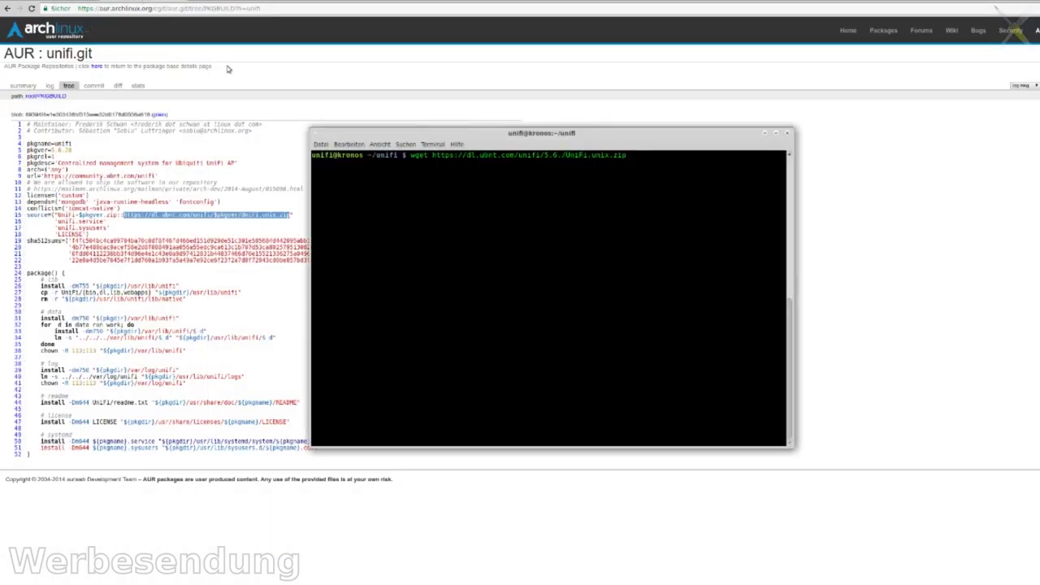
type("24")
key("Return")
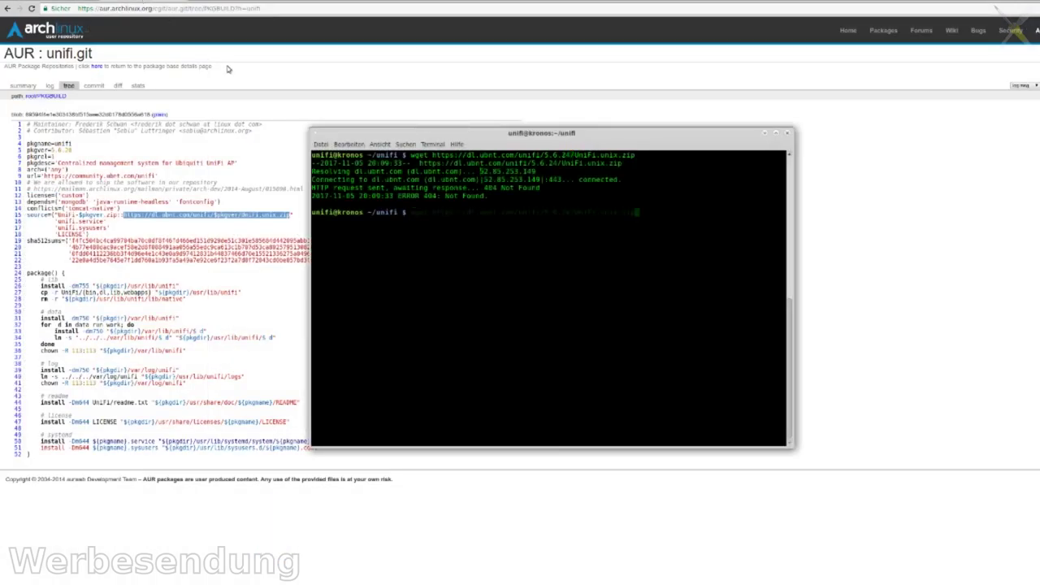
- Try the same wget download with the version in the URL changed to 5.6.21
key("Left")
key("Left")
key("Left")
key("Left")
key("Left")
key("Left")
key("Left")
key("Left")
key("Left")
key("Left")
key("Left")
key("Left")
key("Left")
key("Left")
key("Left")
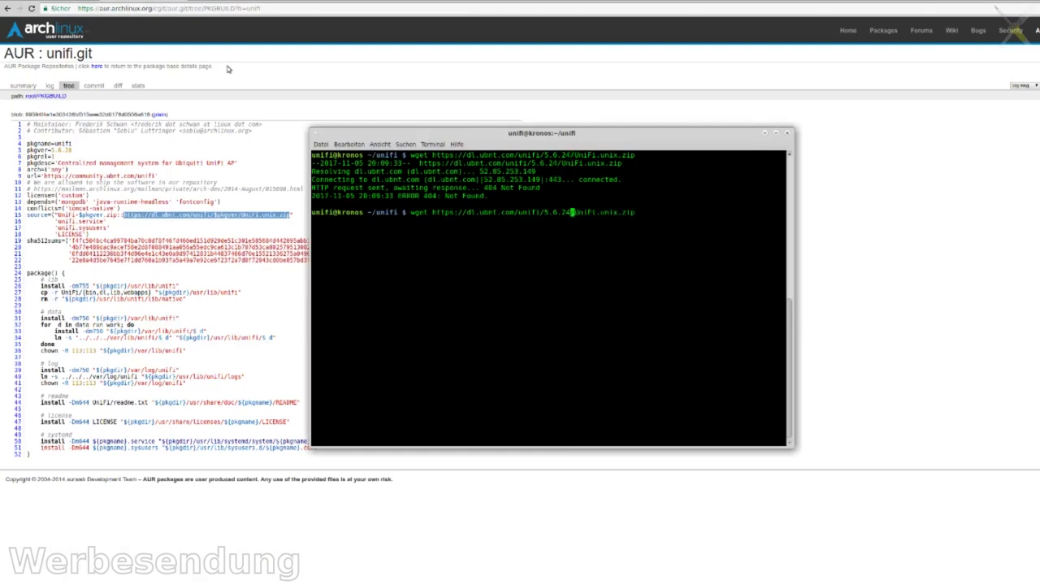
key("BackSpace")
type("1")
key("Return")
- Download UniFi.unix.zip with wget using version 5.6.20 in the URL
key("Up")
key("Left")
key("Left")
key("Left")
key("Left")
key("Left")
key("Left")
key("Left")
key("Left")
key("Left")
key("Left")
key("Left")
key("Left")
key("Left")
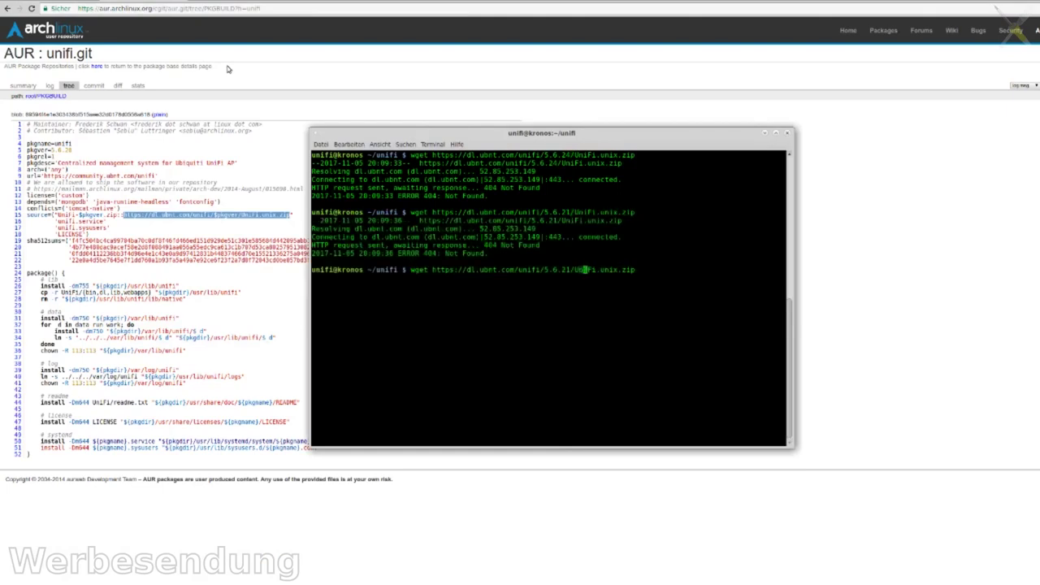
key("BackSpace")
type("0")
key("Return")
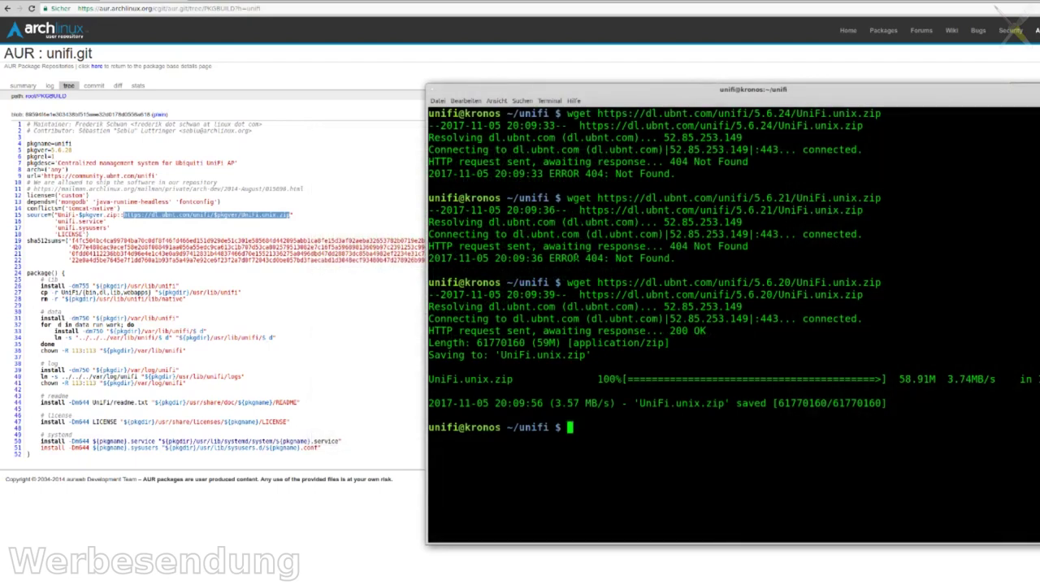
- Compute the SHA-512 checksum of UniFi.unix.zip and copy the resulting hash
type("sha512sum UniFi.unix.zip")
key("Return")
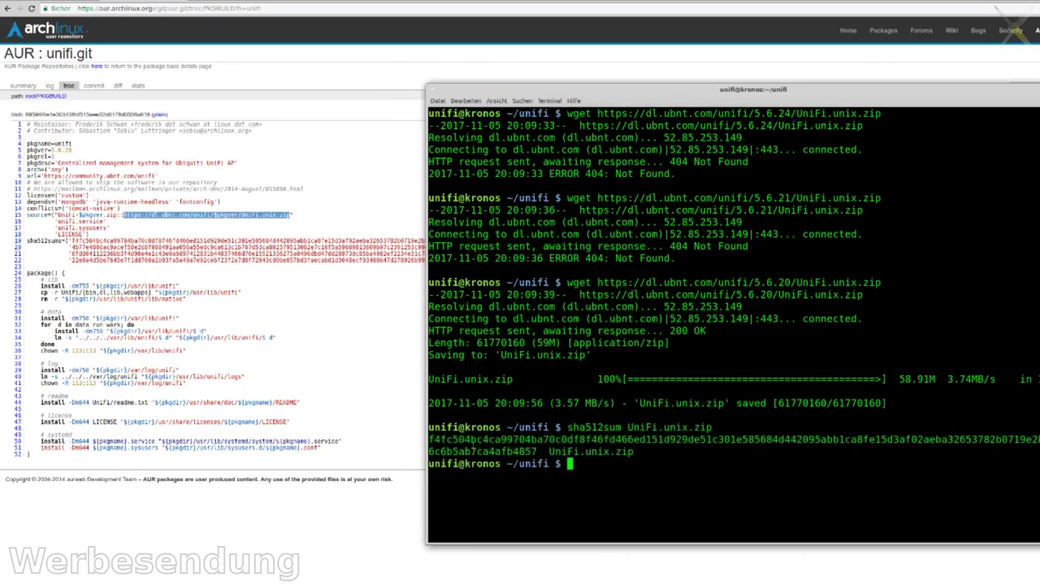
left_click(131, 242)
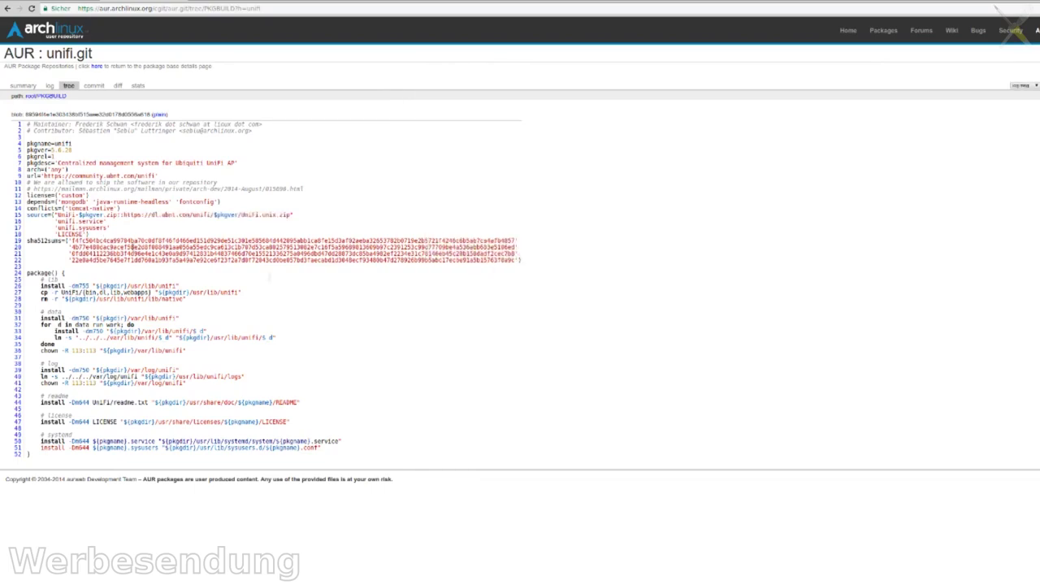
key("alt+Tab")
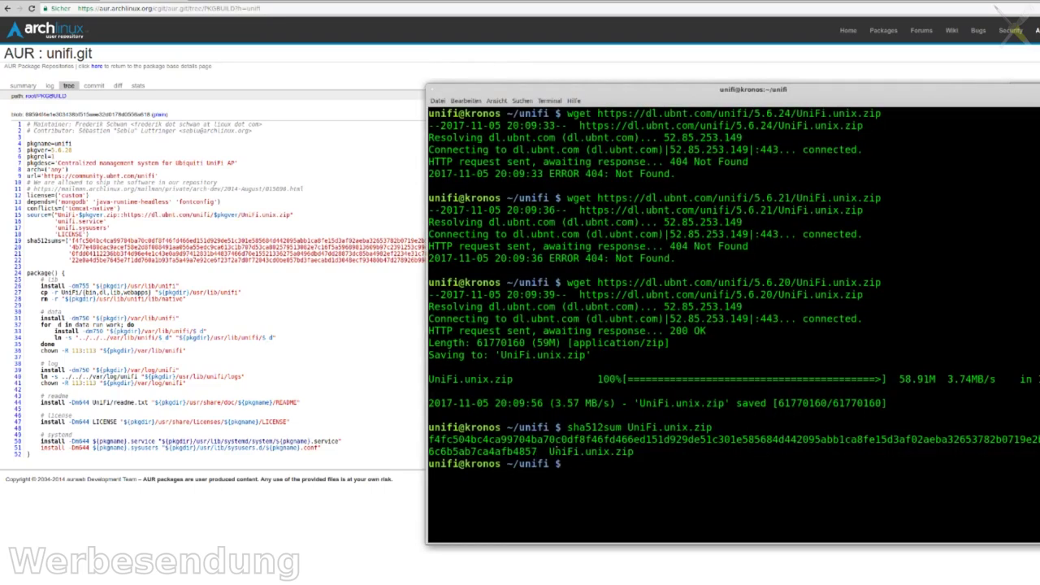
double_click(555, 440)
right_click(555, 439)
left_click(578, 482)
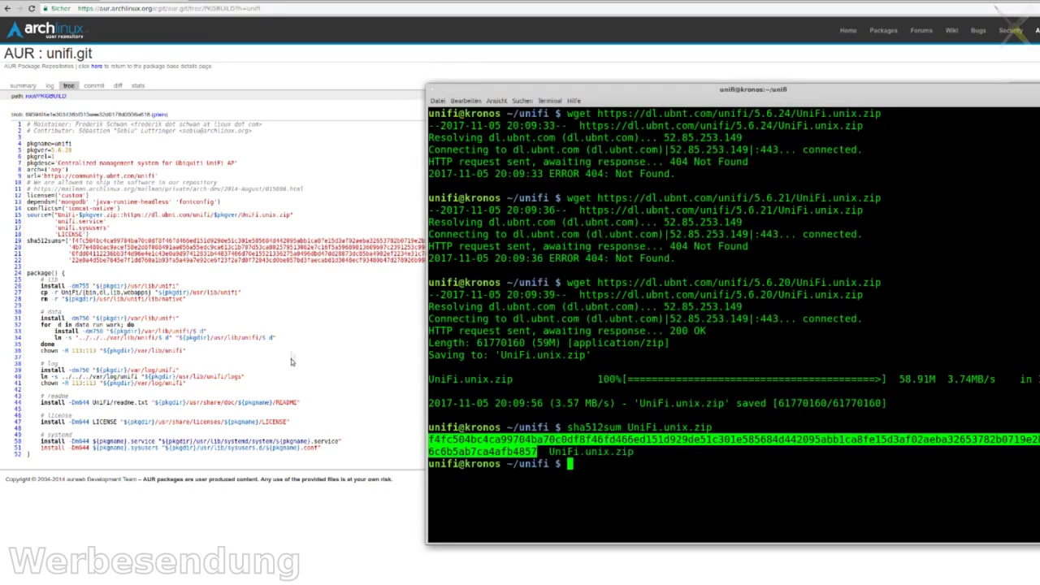
- Search the PKGBUILD page in the browser for the copied checksum
left_click(291, 348)
key("ctrl+f")
key("ctrl+v")
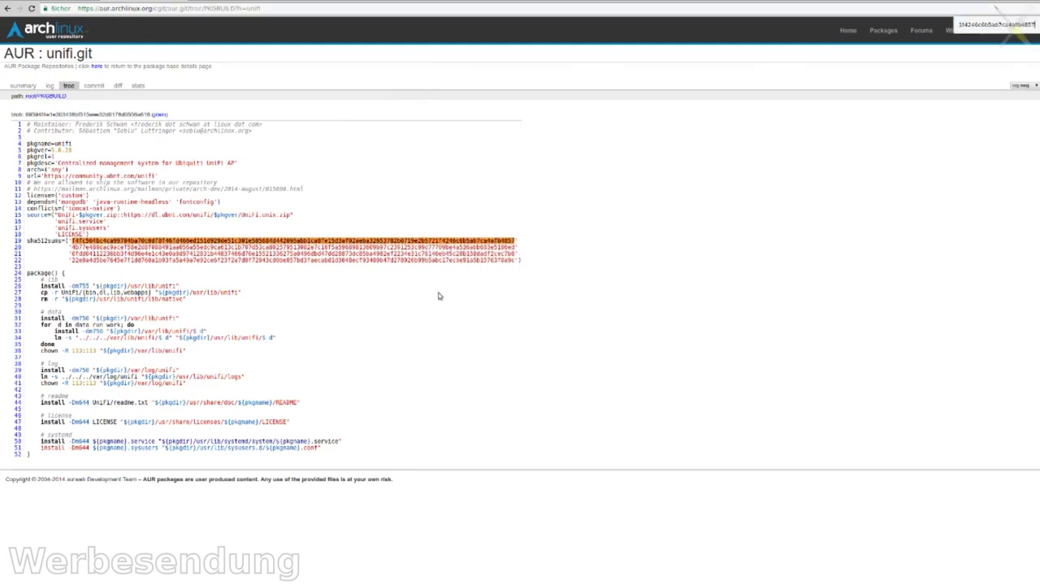
key("Escape")
- Extract UniFi.unix.zip in the terminal and change into the extracted UniFi directory
key("alt+Tab")
left_click(661, 291)
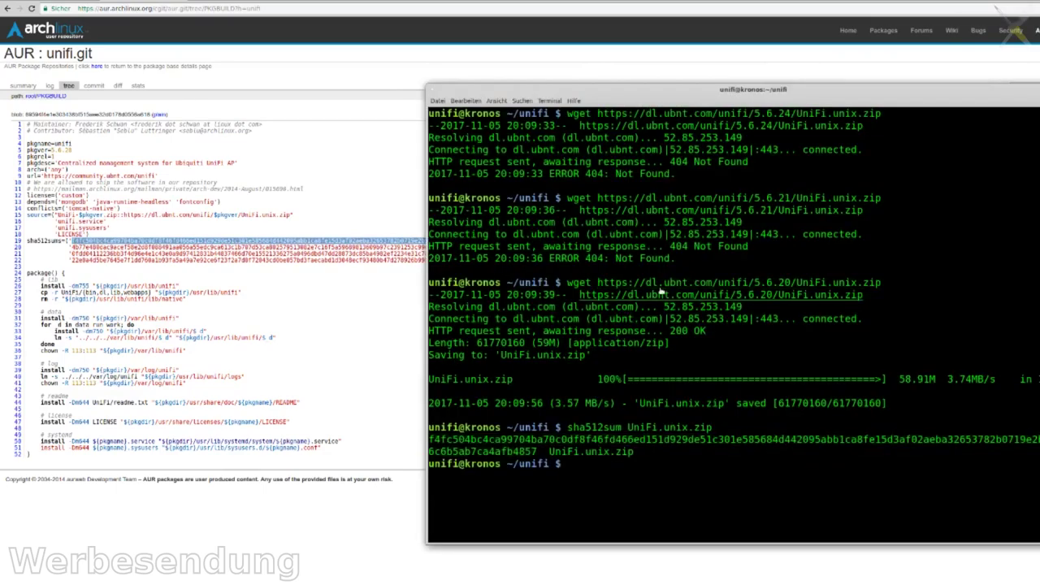
type("unzip UniFi.unix.zip")
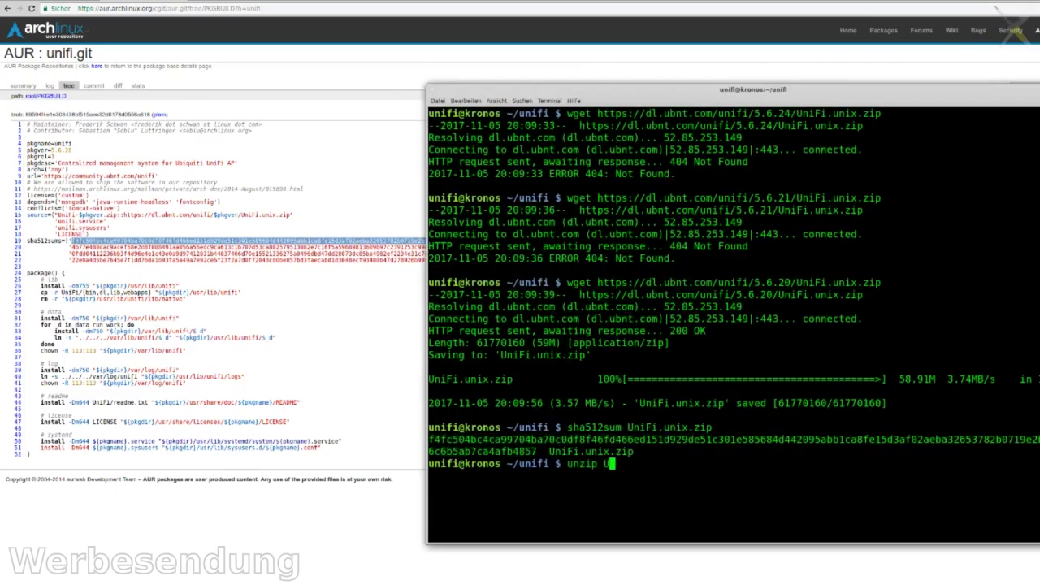
key("Return")
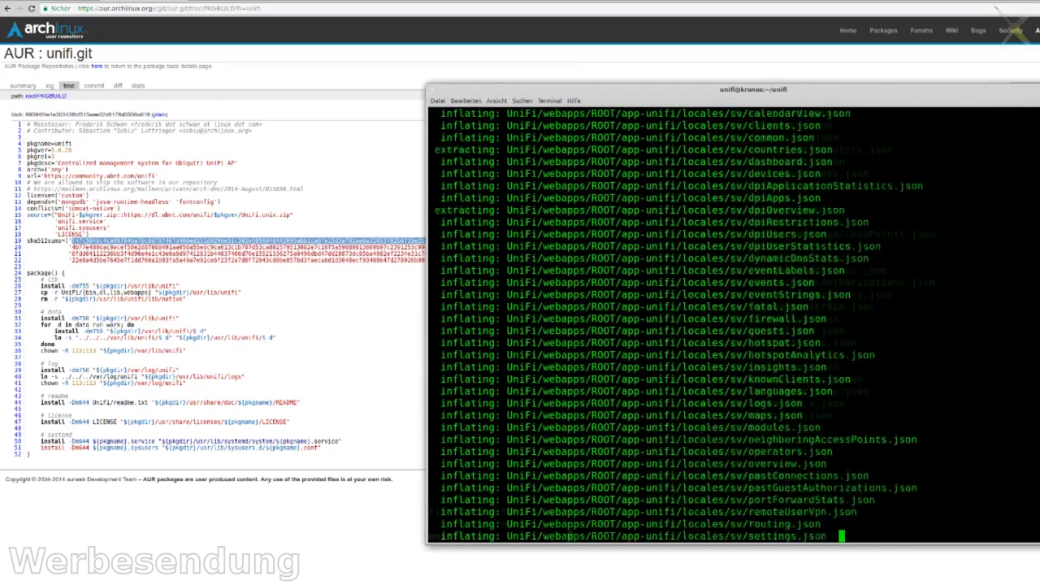
type("cd UniFi")
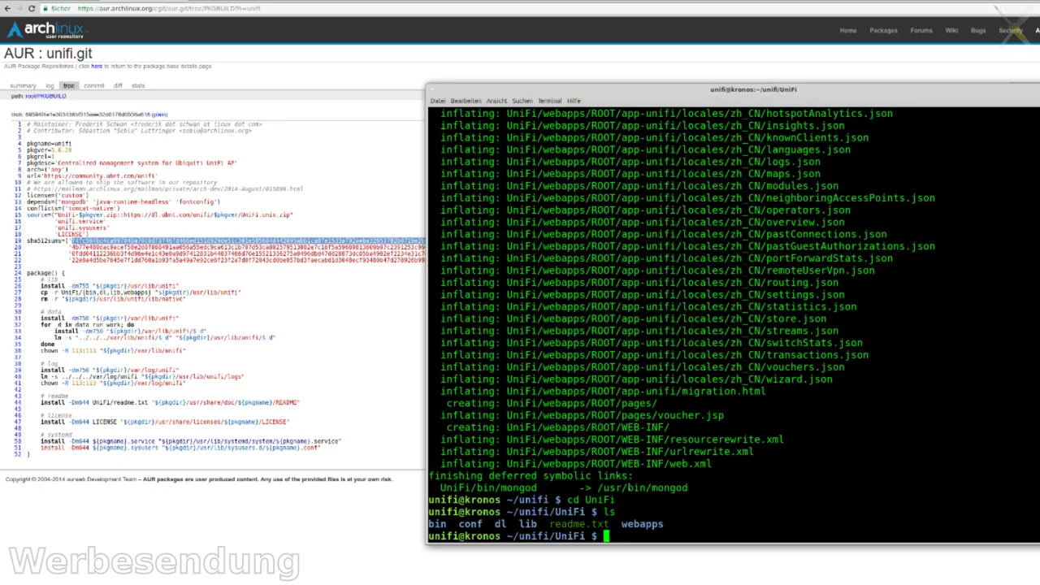
- Highlight the mongod symlink target and install MongoDB from a root shell with emerge -va mongodb
triple_click(630, 486)
double_click(638, 486)
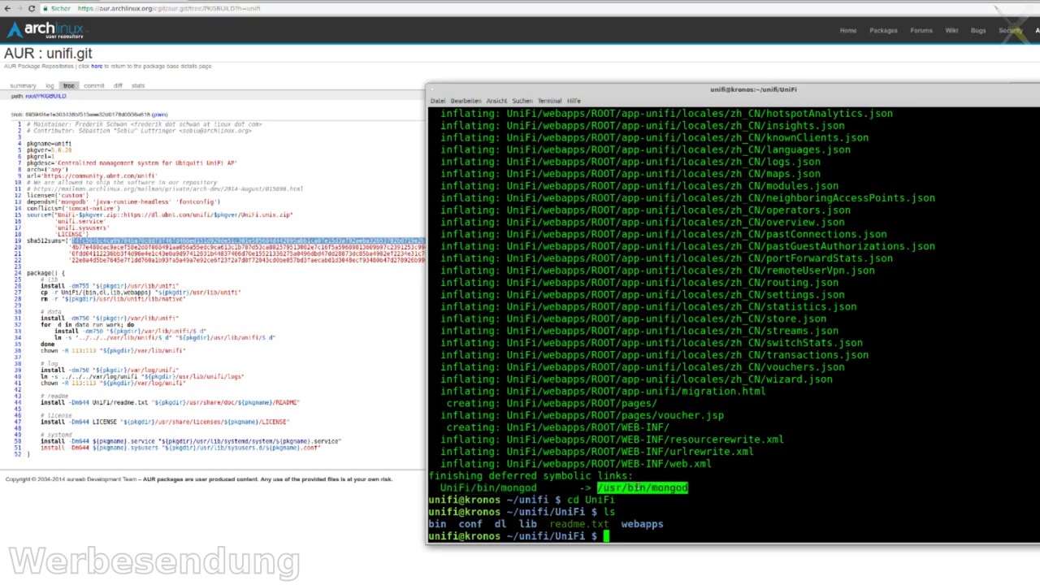
left_click(648, 481)
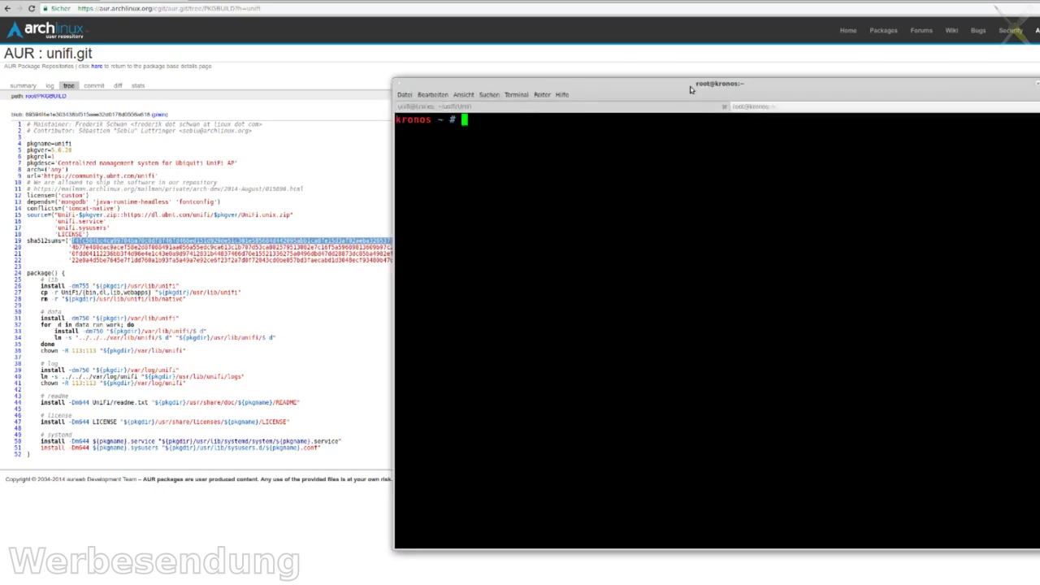
type("emerge -va mongodb")
key("Return")
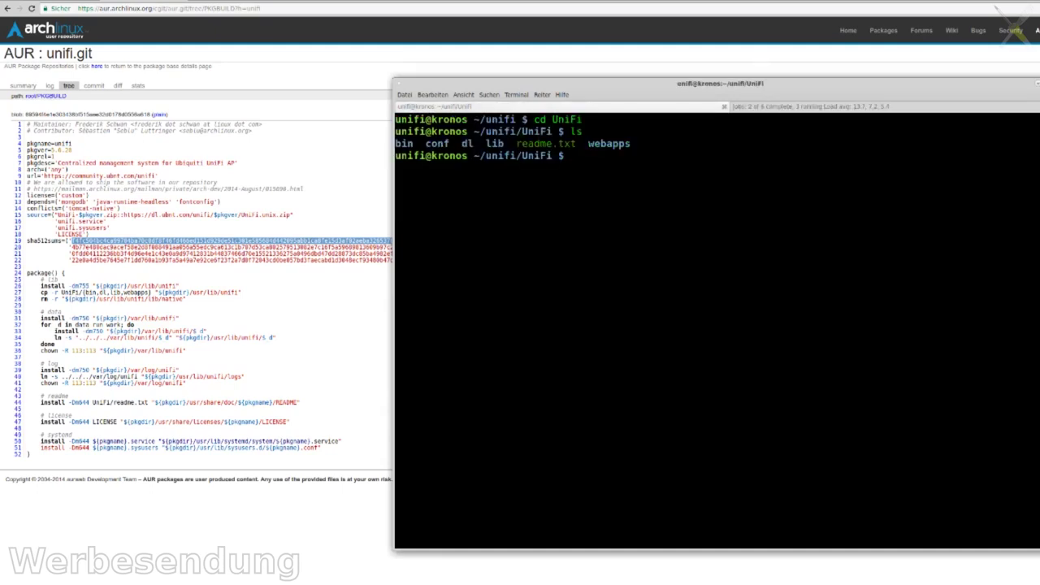
- List the contents of the UniFi bin directory, then return to the UniFi directory
type("cd bi")
key("Tab")
key("Return")
type("ls")
key("Return")
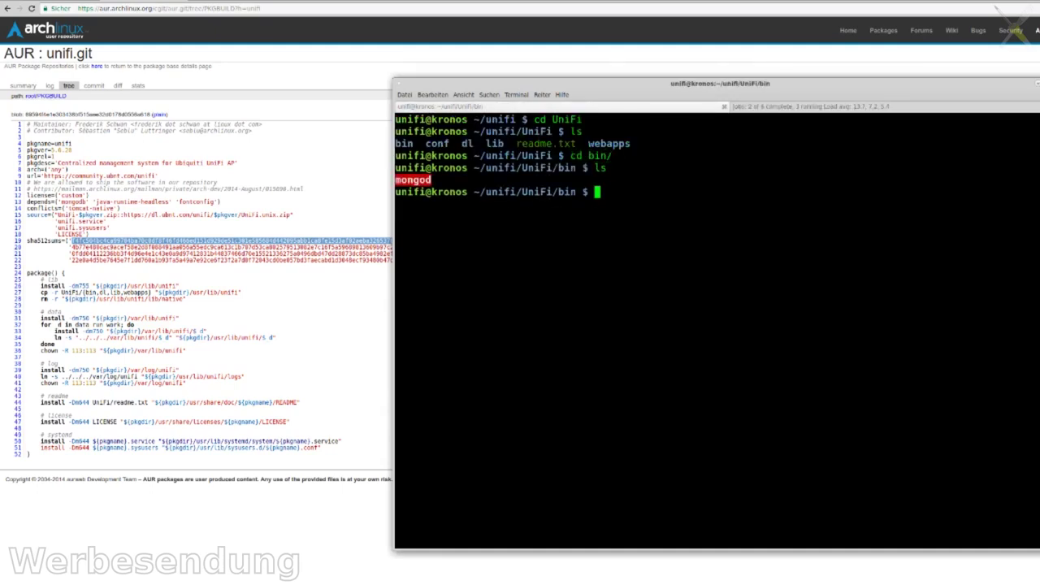
type("cd ..")
key("Return")
type("ls")
key("Return")
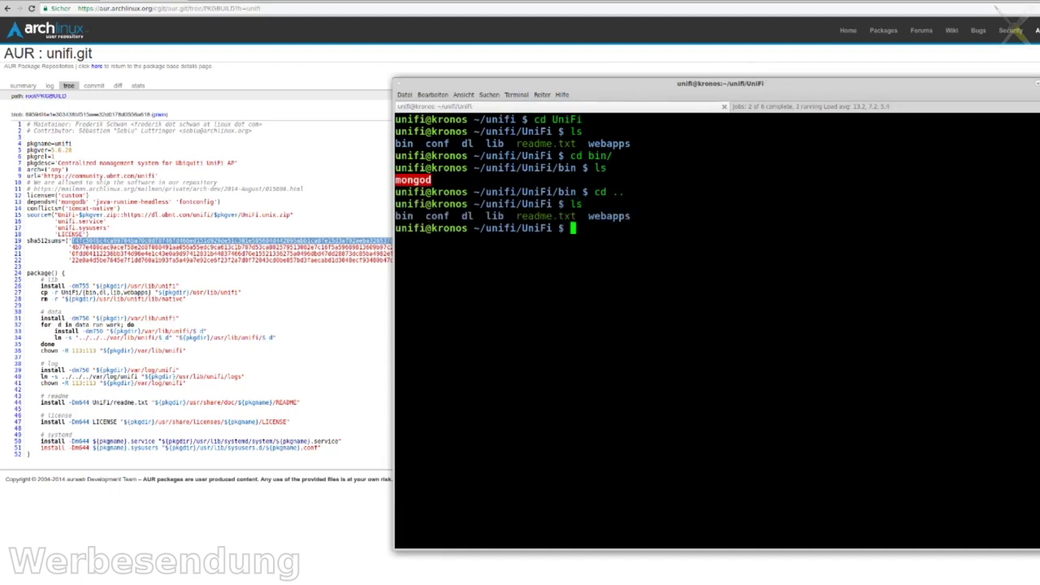
- Inspect the webapps directory and its ROOT subdirectory, then return to the UniFi directory
type("cd w")
key("Tab")
key("Return")
type("ls")
key("Return")
type("cd R")
key("Tab")
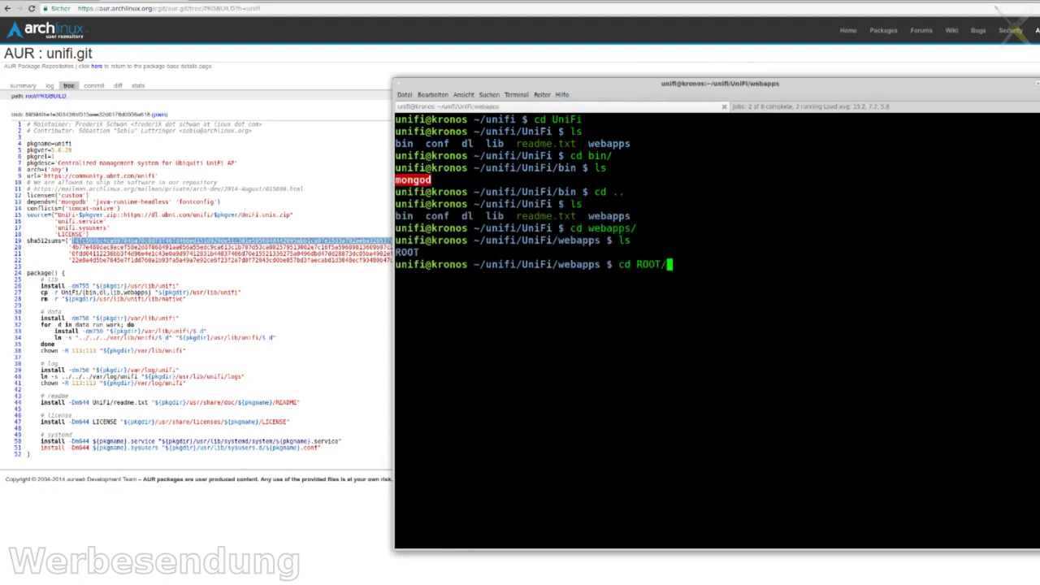
key("Return")
type("ls")
key("Return")
type("cd ..")
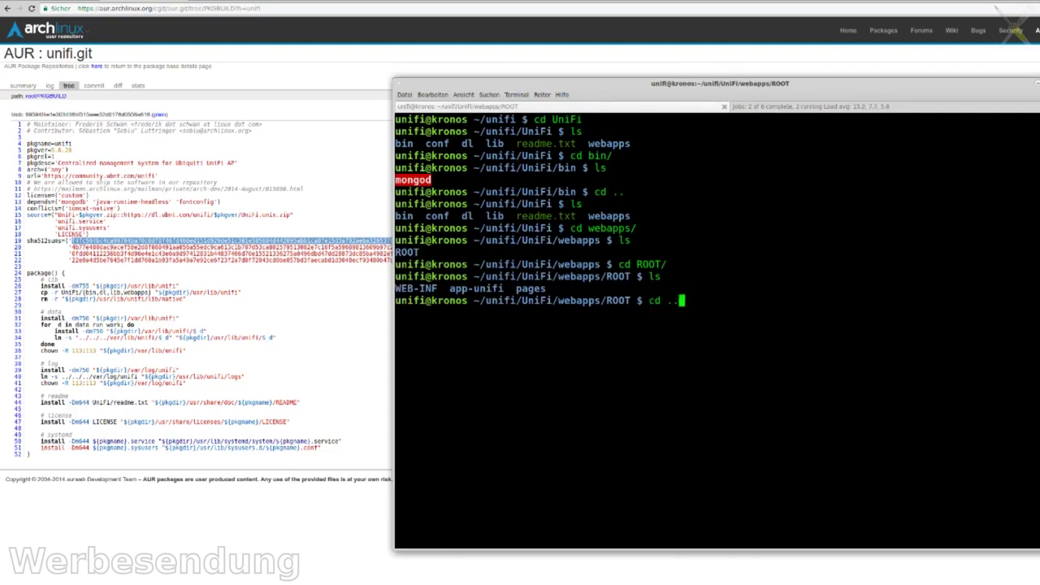
key("Return")
type("cd ..")
key("Return")
type("ls")
key("Return")
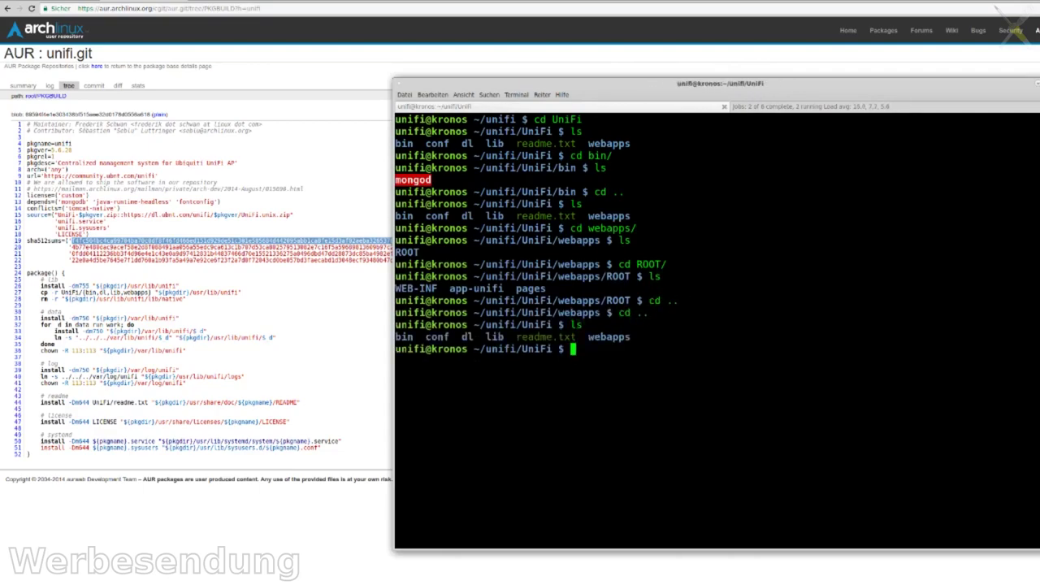
- List the contents of the dl directory and go back to the UniFi directory
type("cd dl/")
key("Return")
type("ls")
key("Return")
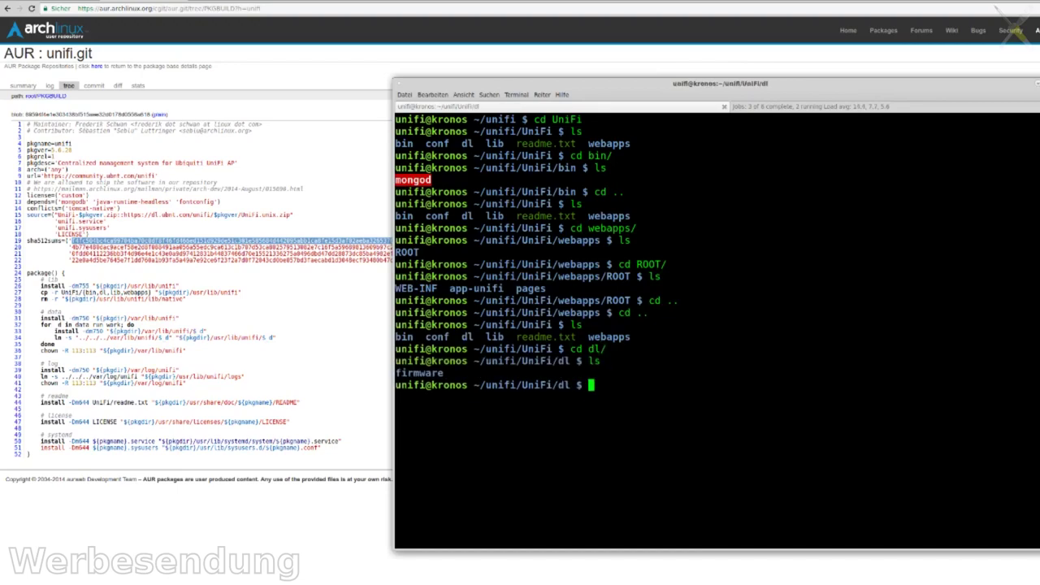
type("cd ..")
key("Return")
type("ls")
key("Return")
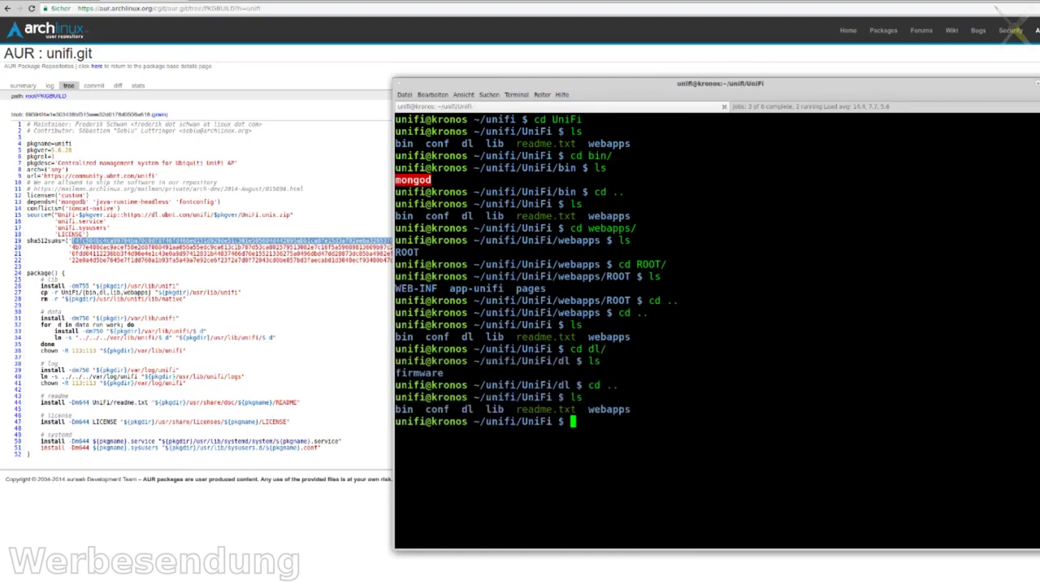
- List the files in the UniFi lib directory
type("cd lib/")
key("Return")
key("Up")
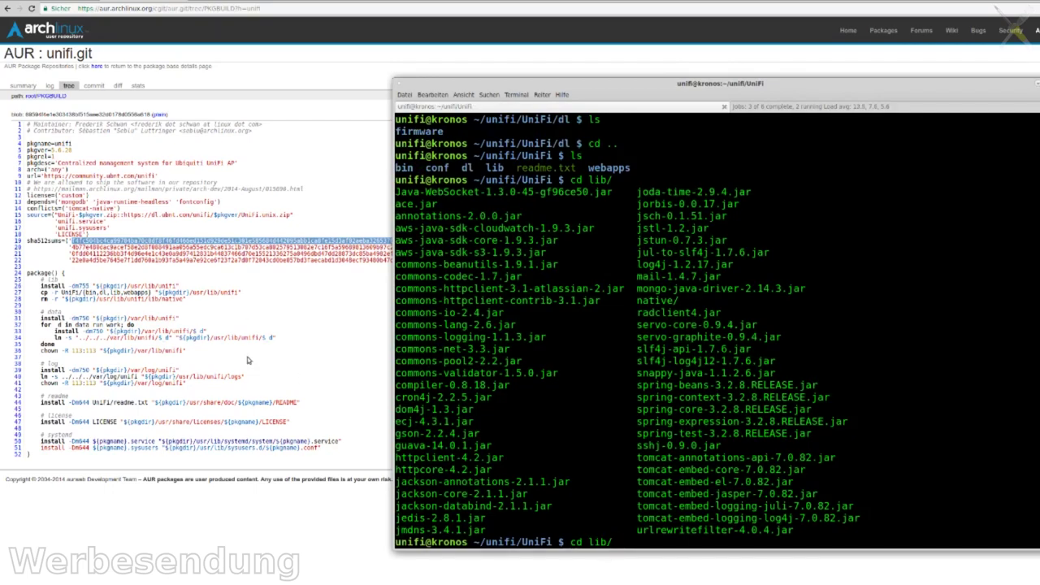
- Open unifi.service in the AUR unifi.git tree and highlight its user, working directory and start command lines
left_click(249, 306)
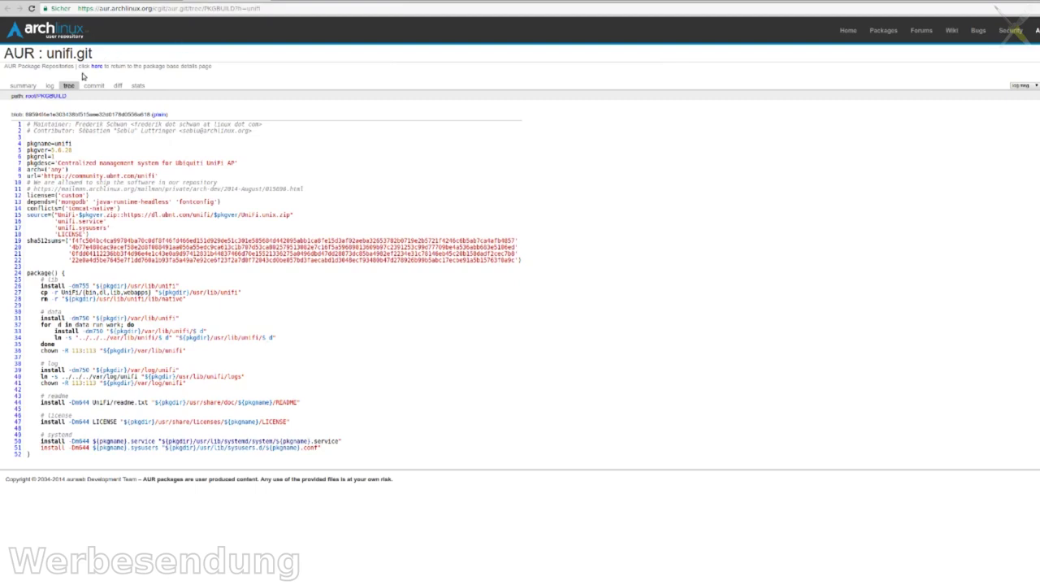
left_click(32, 97)
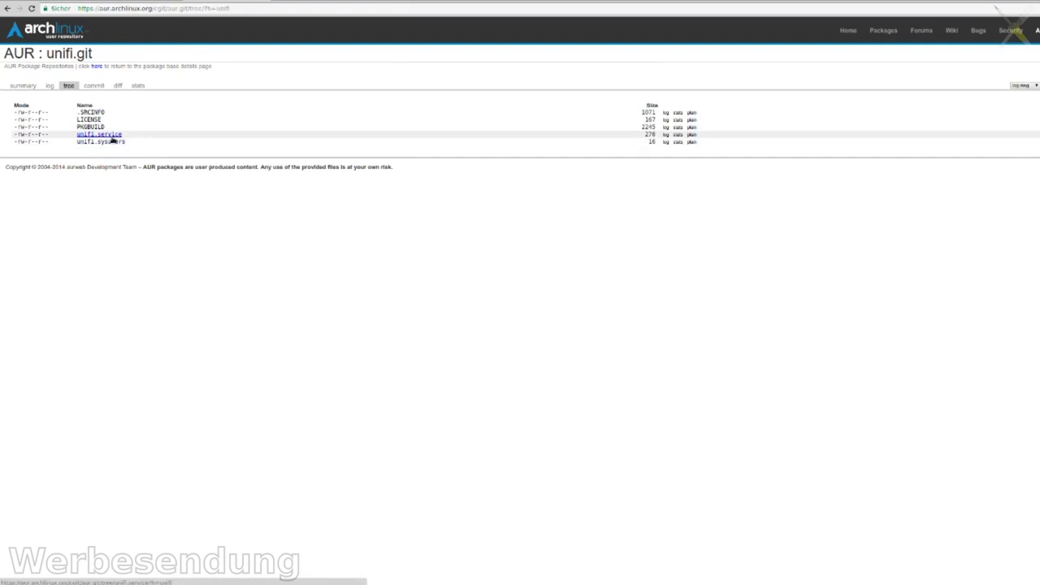
left_click(110, 135)
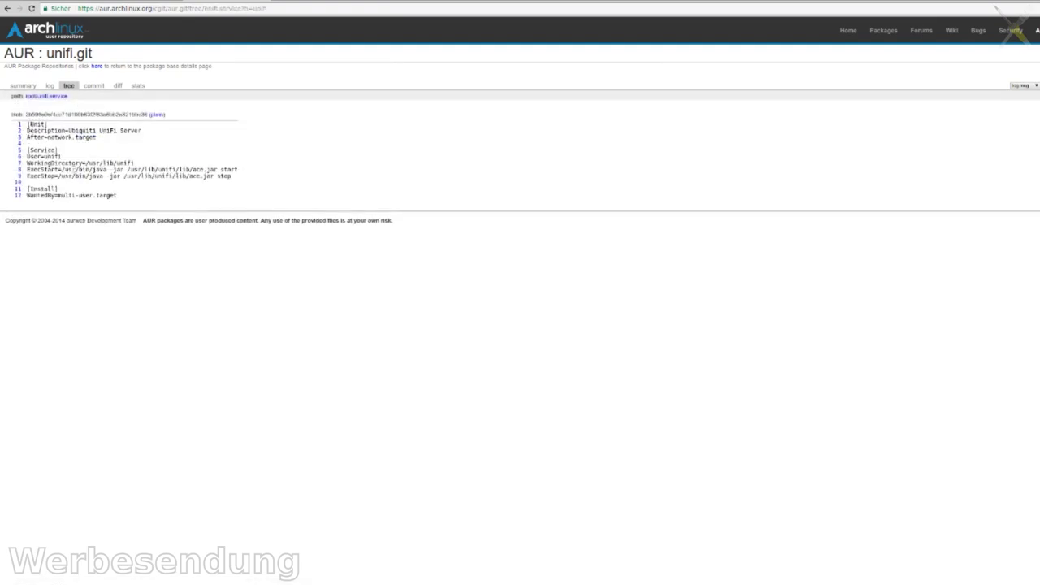
left_click_drag(85, 159, 241, 171)
left_click(241, 172)
left_click_drag(122, 201, 234, 168)
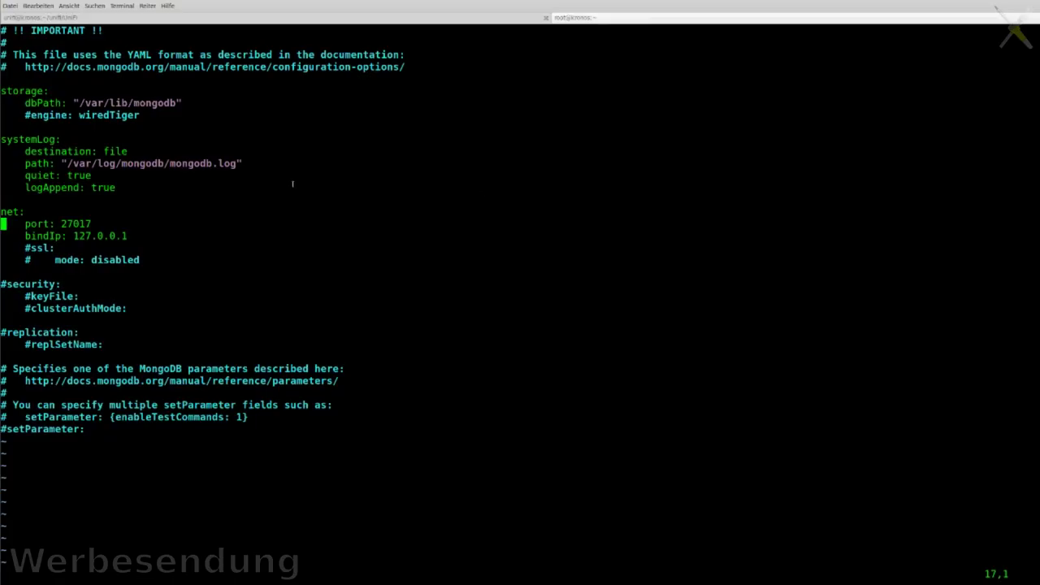
- Check the bindIp entry in the net section of the MongoDB configuration file
triple_click(96, 236)
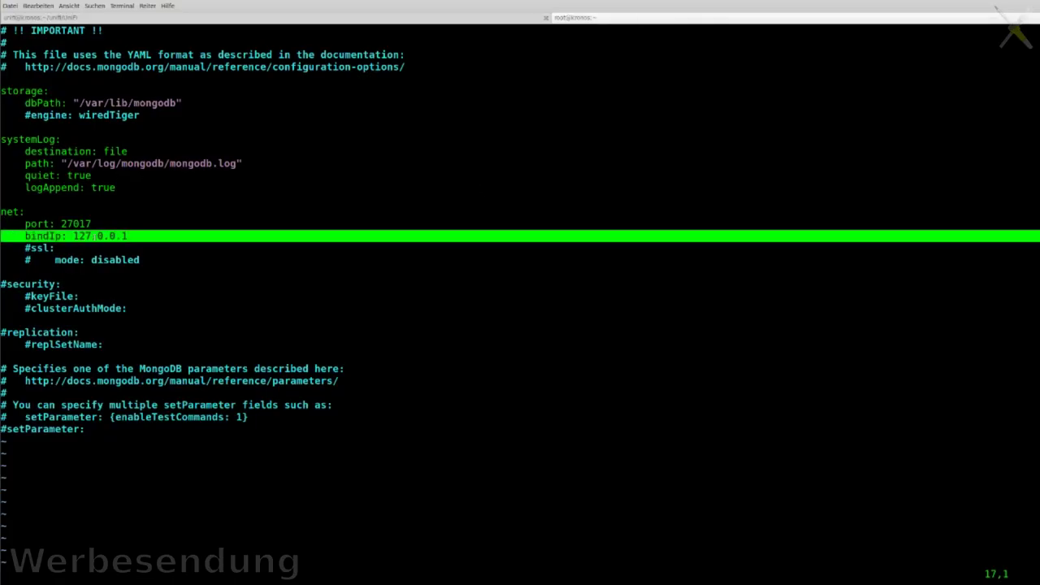
left_click(168, 252)
key("Up")
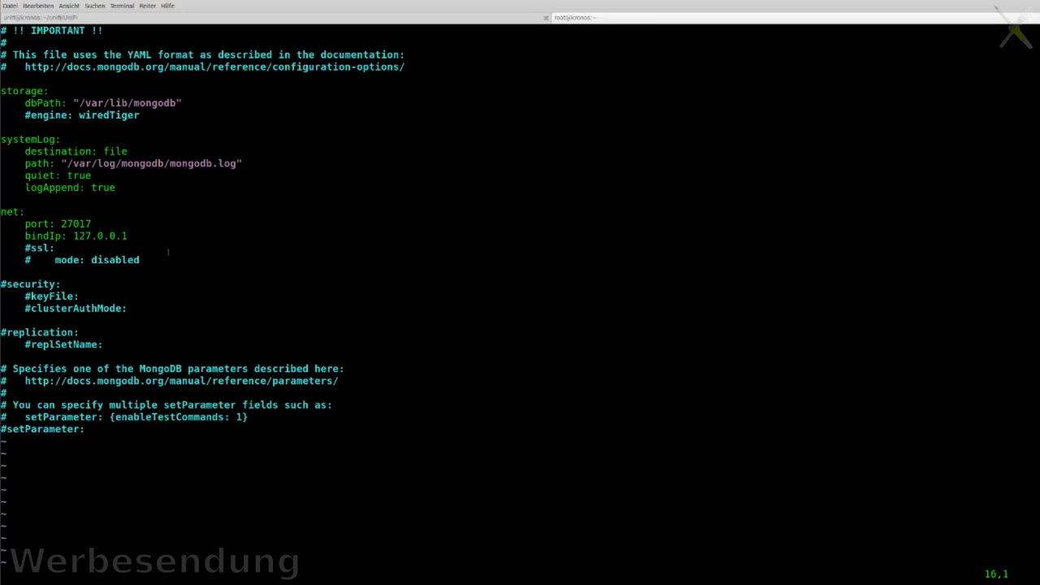
- Try to start the UniFi controller with /usr/bin/java -jar /usr/lib/unifi/lib/ace.jar start
key("ctrl+Page_Up")
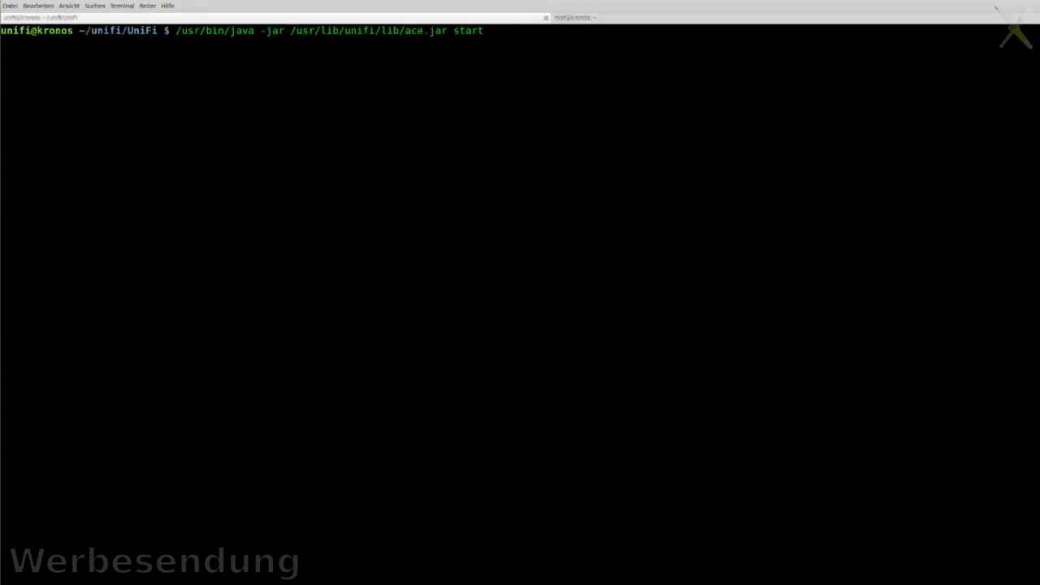
key("Return")
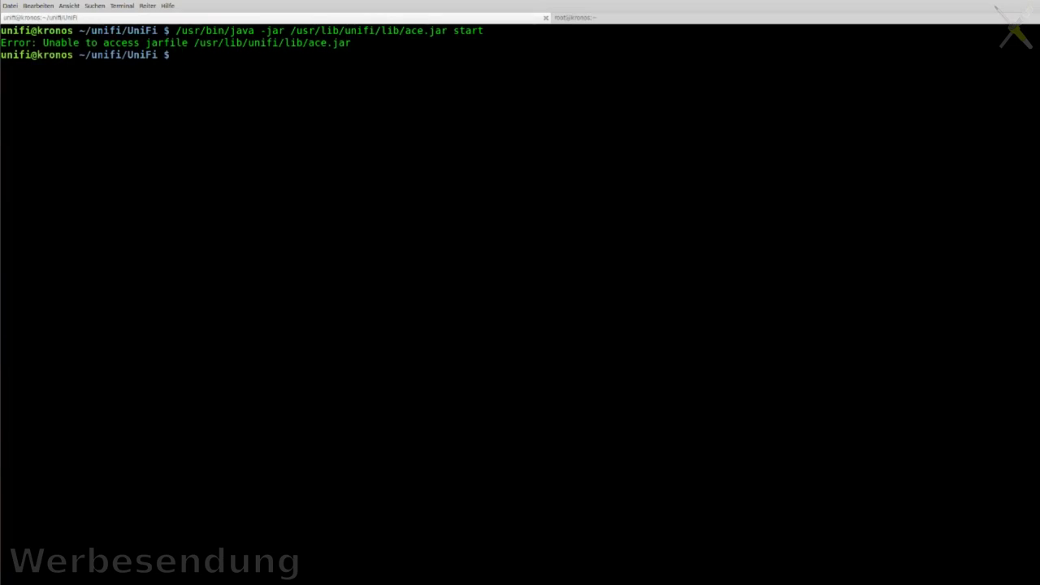
- Change the jar path in the previous command to lib/ace.jar and run it to start the controller
key("Up")
key("Left")
key("Left")
key("Left")
key("Left")
key("Left")
key("Left")
key("Left")
key("Left")
key("Left")
key("Left")
key("Left")
key("Left")
key("Left")
key("Left")
key("Left")
key("Left")
key("Left")
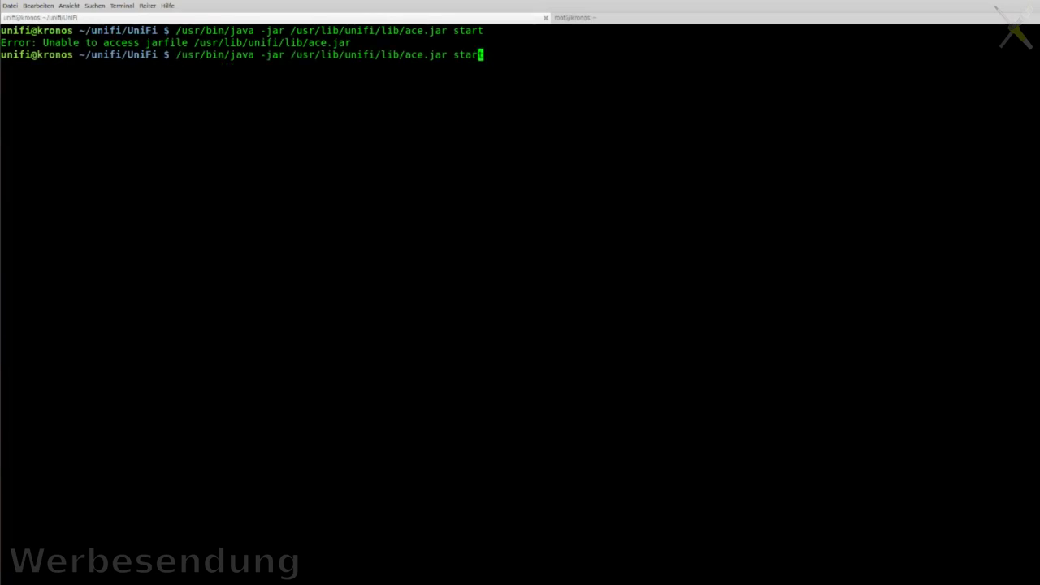
key("BackSpace")
key("BackSpace")
key("BackSpace")
key("BackSpace")
key("BackSpace")
key("BackSpace")
key("BackSpace")
key("BackSpace")
key("BackSpace")
key("BackSpace")
key("BackSpace")
key("BackSpace")
key("BackSpace")
key("BackSpace")
key("BackSpace")
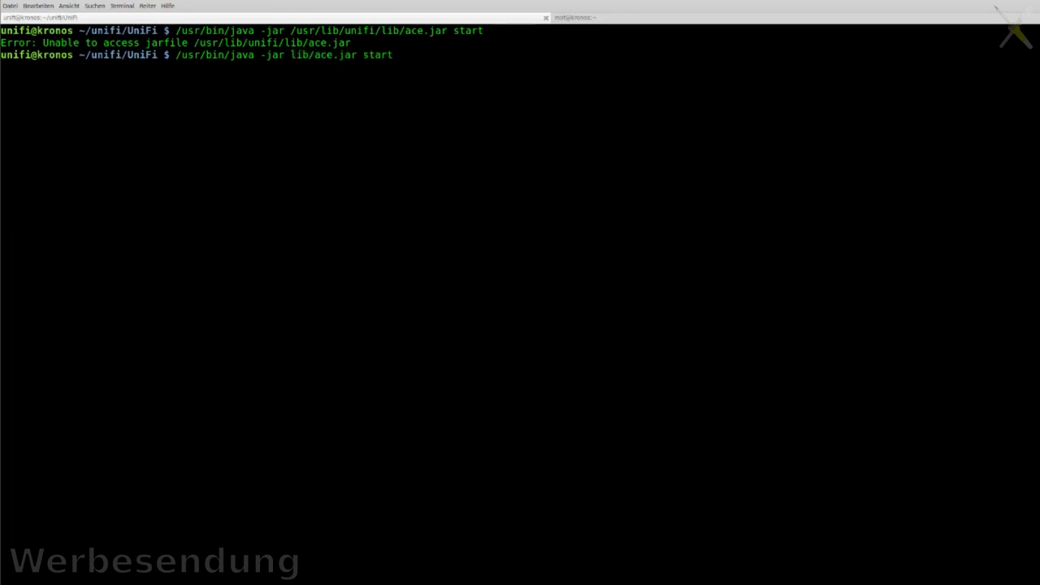
key("Return")
- Check the Java process's listening ports in the root shell with netstat -apn | grep java and highlight port 8080
key("ctrl+Page_Down")
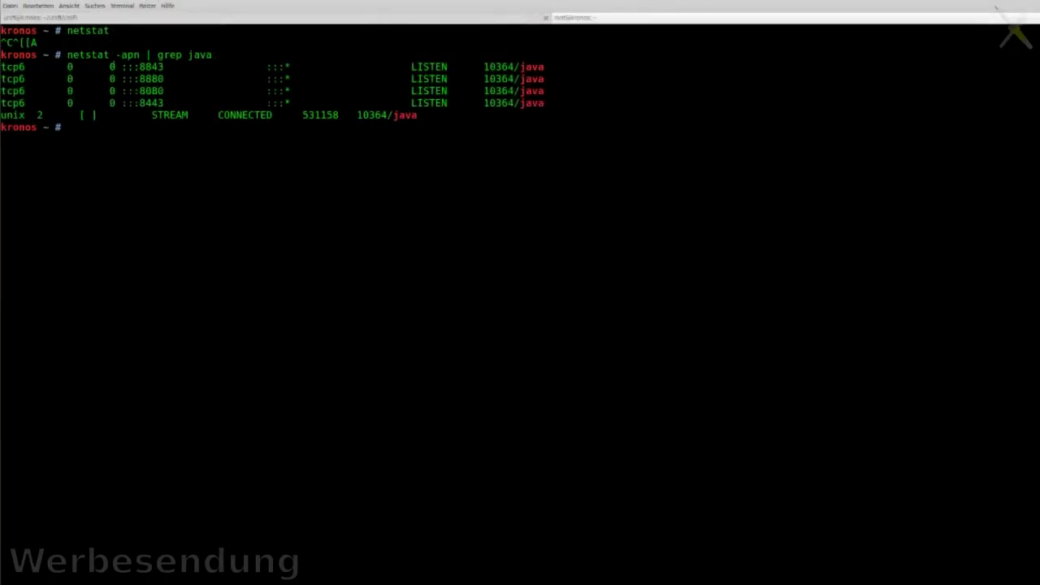
double_click(159, 90)
left_click(159, 90)
double_click(160, 90)
left_click(542, 91)
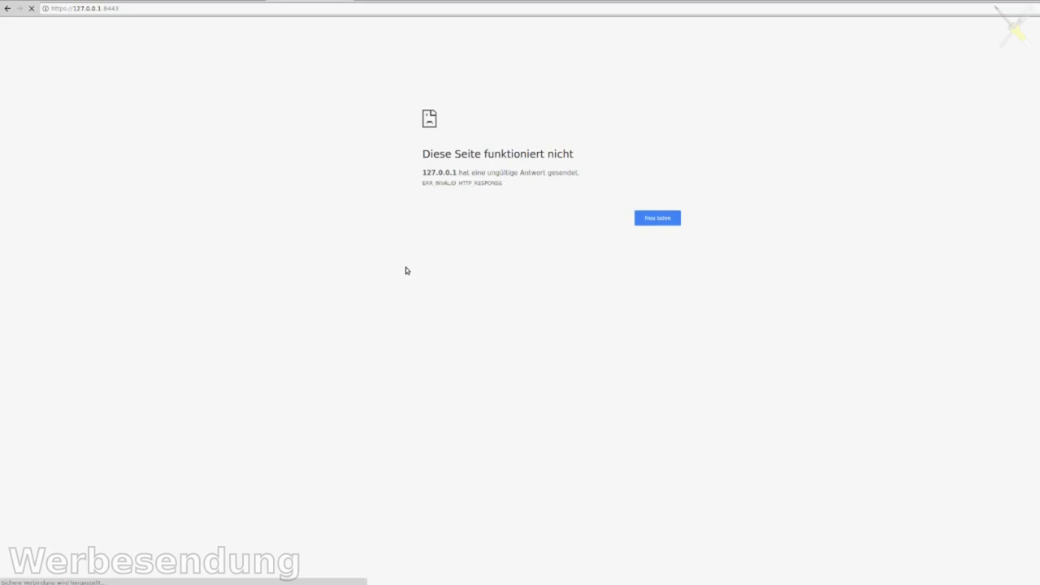
left_click(434, 225)
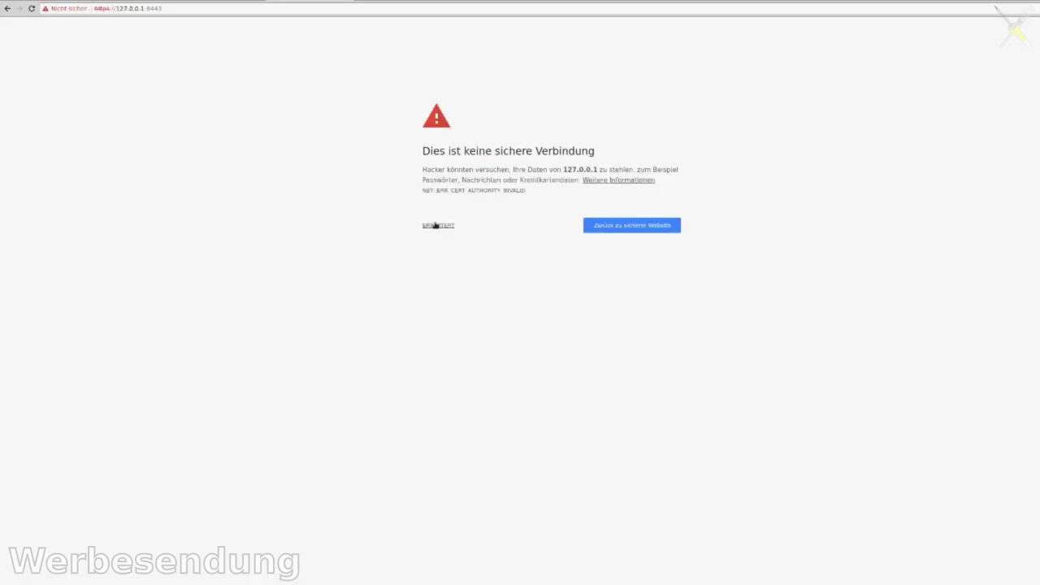
left_click(468, 303)
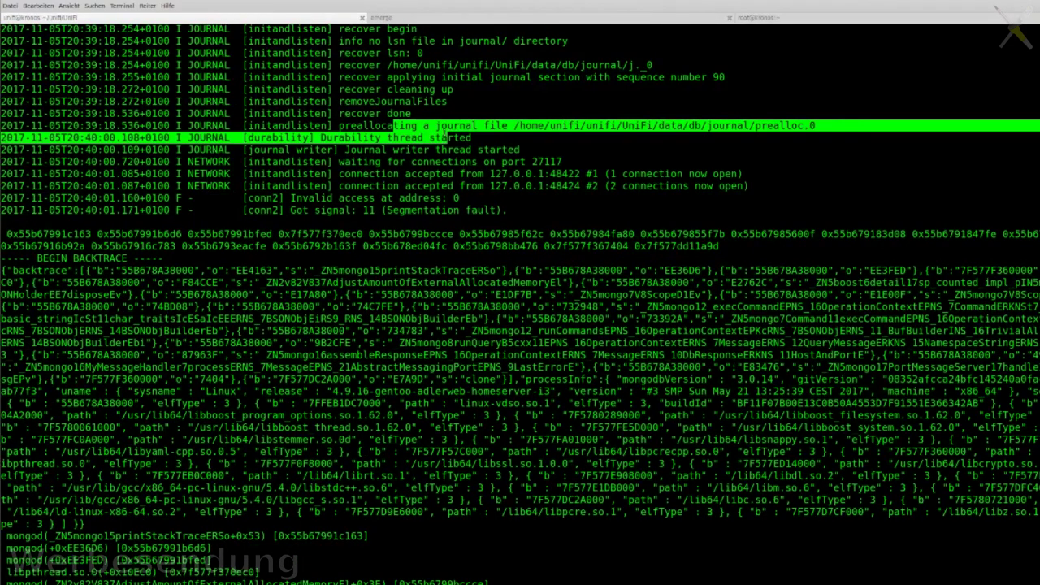
- Examine the network connection, segmentation fault and database version entries in the MongoDB log
left_click_drag(440, 162, 517, 186)
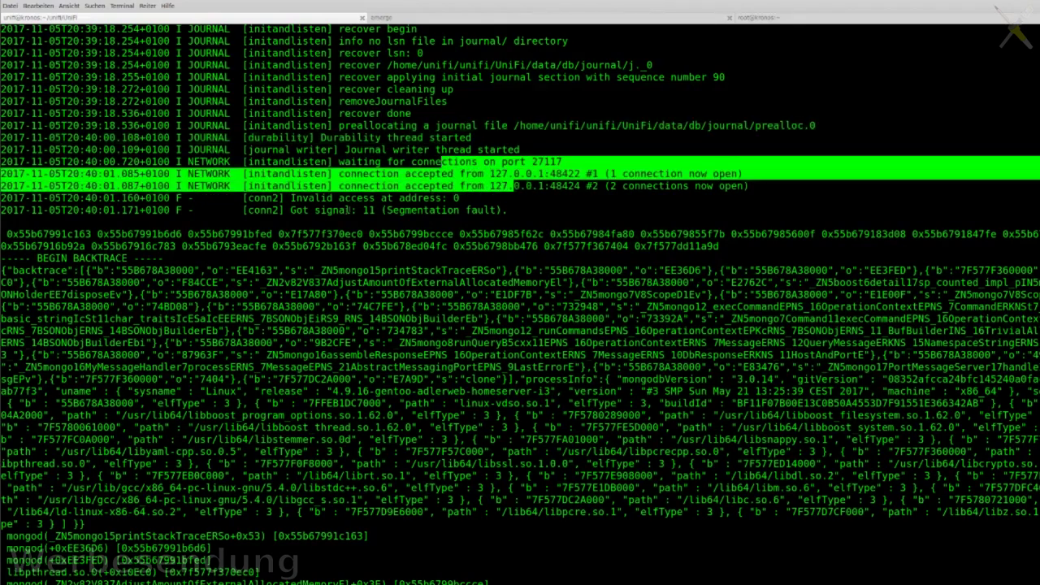
left_click(391, 209)
left_click_drag(389, 209, 495, 210)
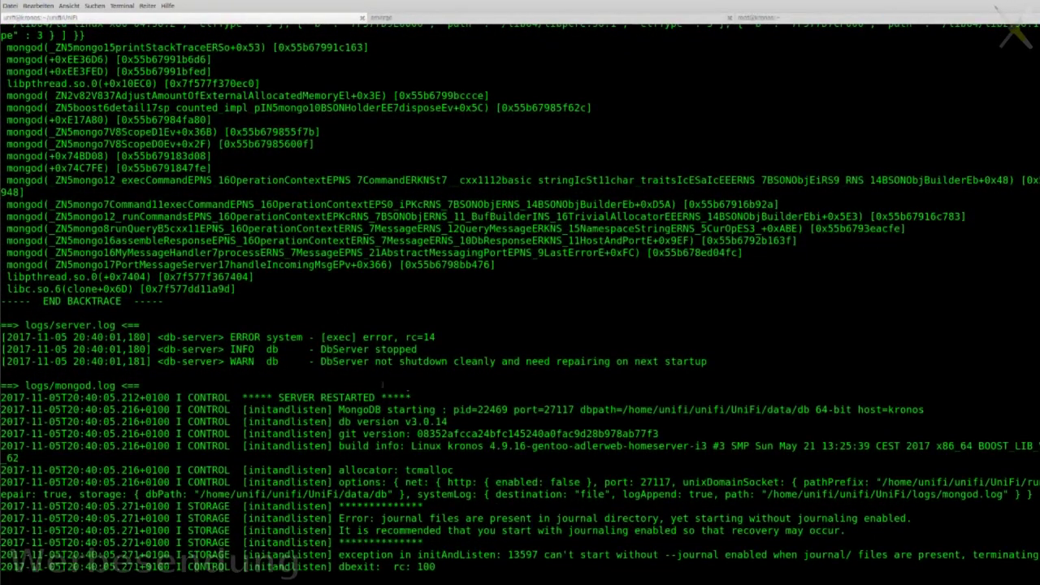
double_click(426, 422)
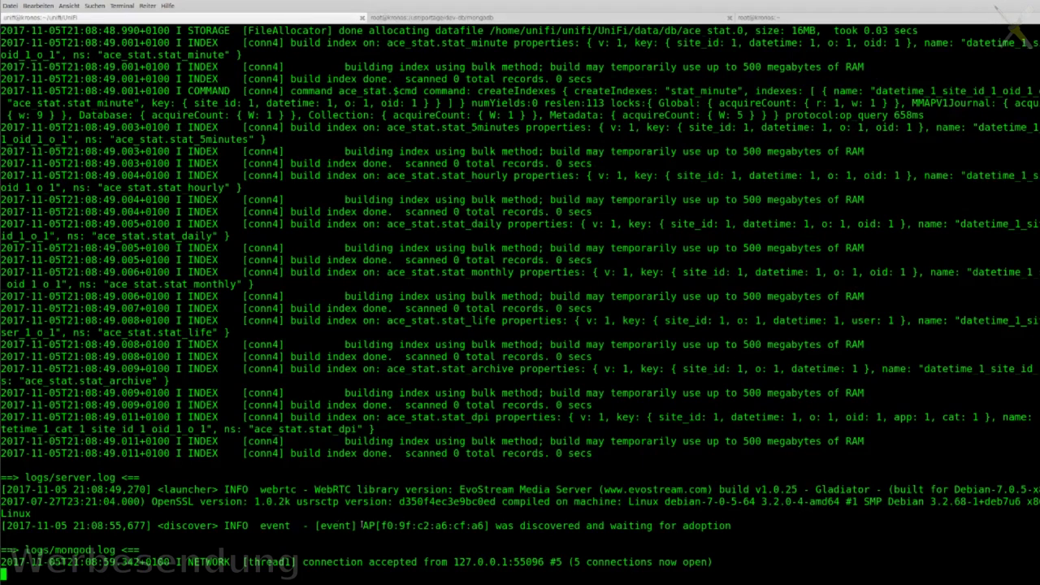
- Highlight the server log entry about the access point discovered and waiting for adoption
left_click_drag(362, 525, 562, 526)
left_click_drag(681, 526, 756, 528)
left_click(644, 550)
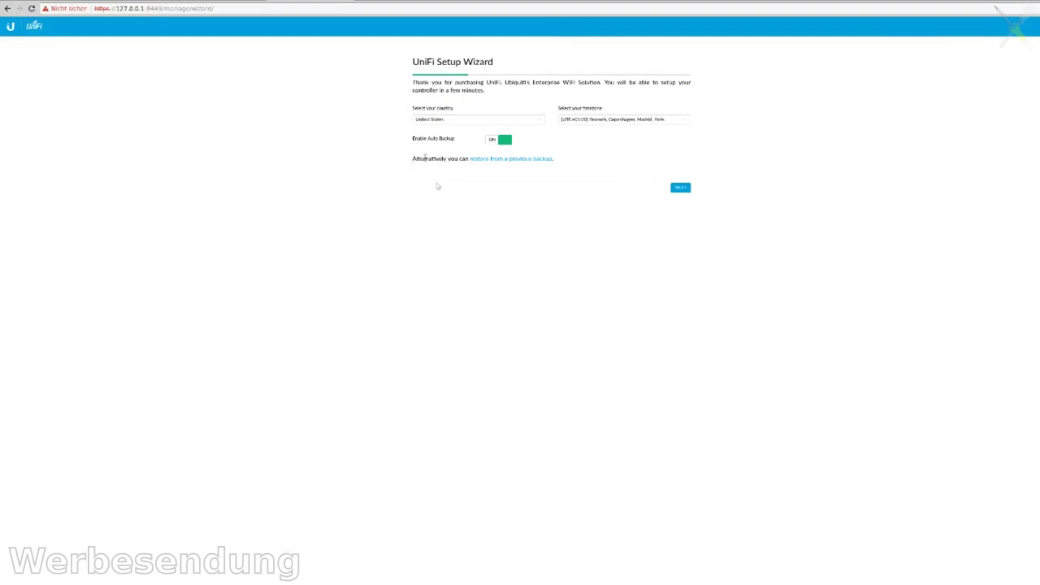
- Set the wizard's country to Germany and timezone to (UTC+01:00) Amsterdam, Berlin, Bern, Rome, Stockholm, Vienna, and continue to device configuration
key("ctrl+plus")
key("ctrl+plus")
key("ctrl+plus")
key("ctrl+plus")
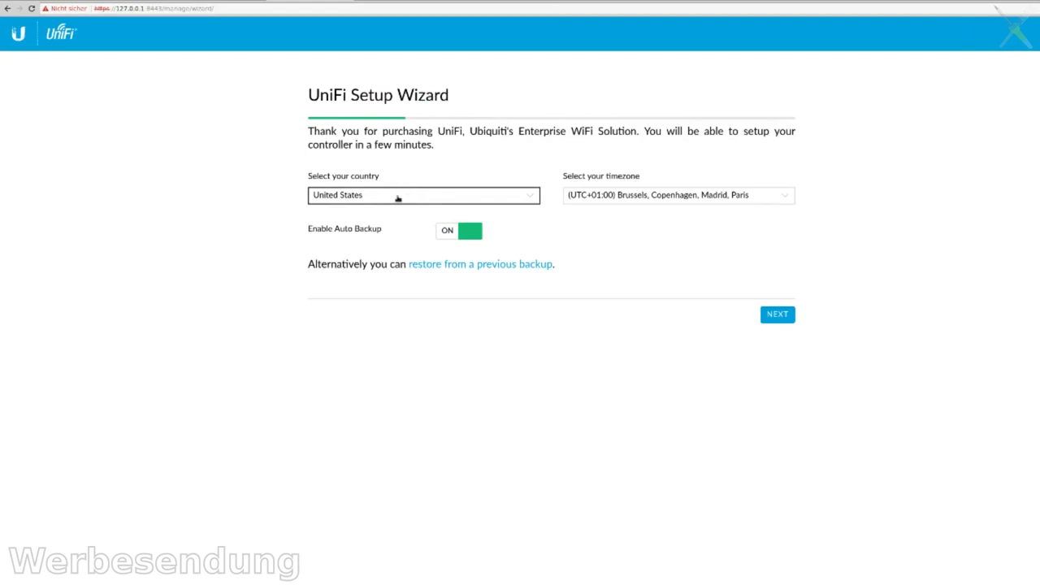
left_click(398, 198)
type("ger")
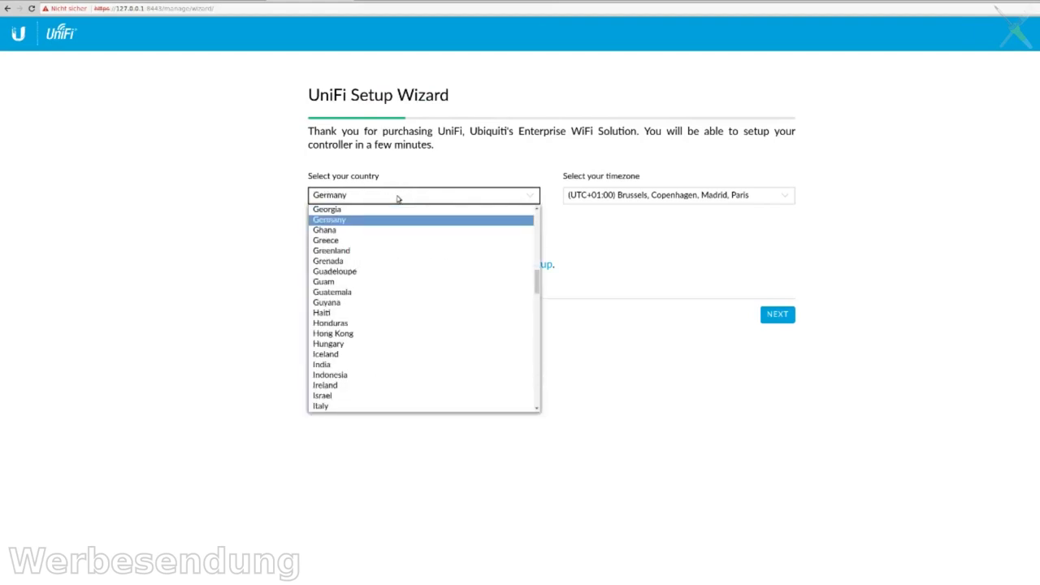
left_click(341, 221)
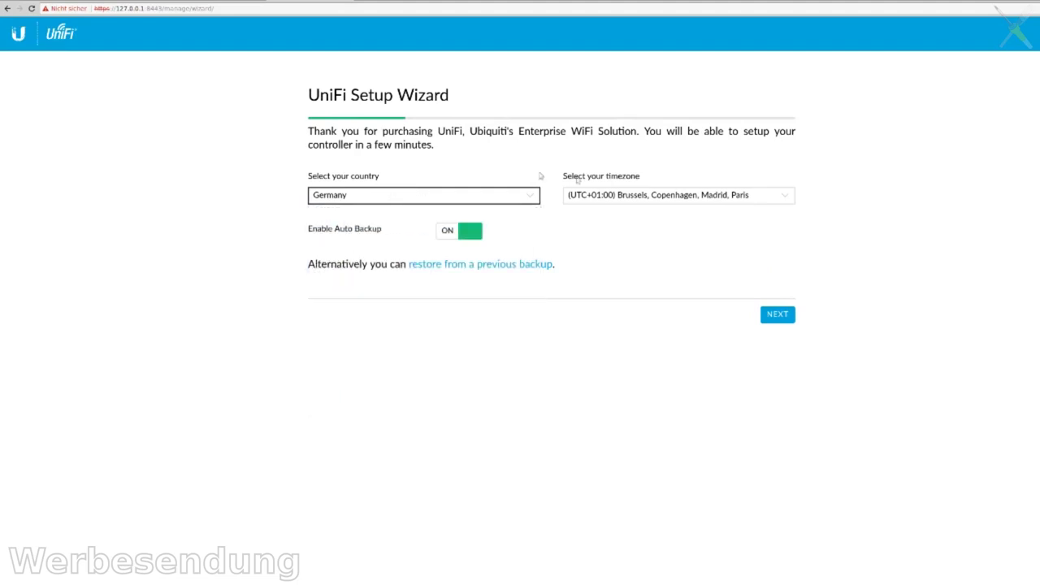
left_click(617, 198)
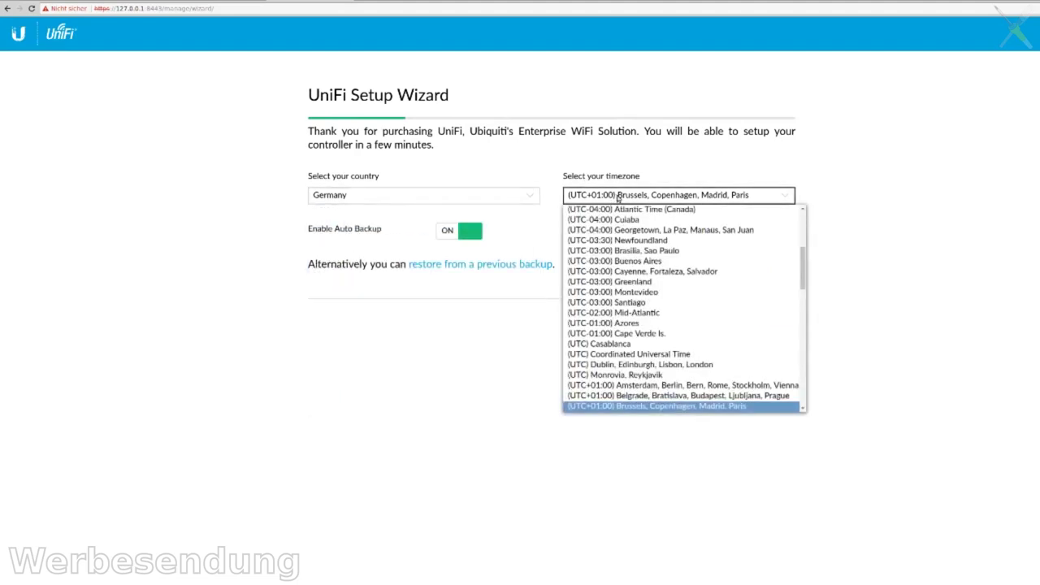
left_click(683, 385)
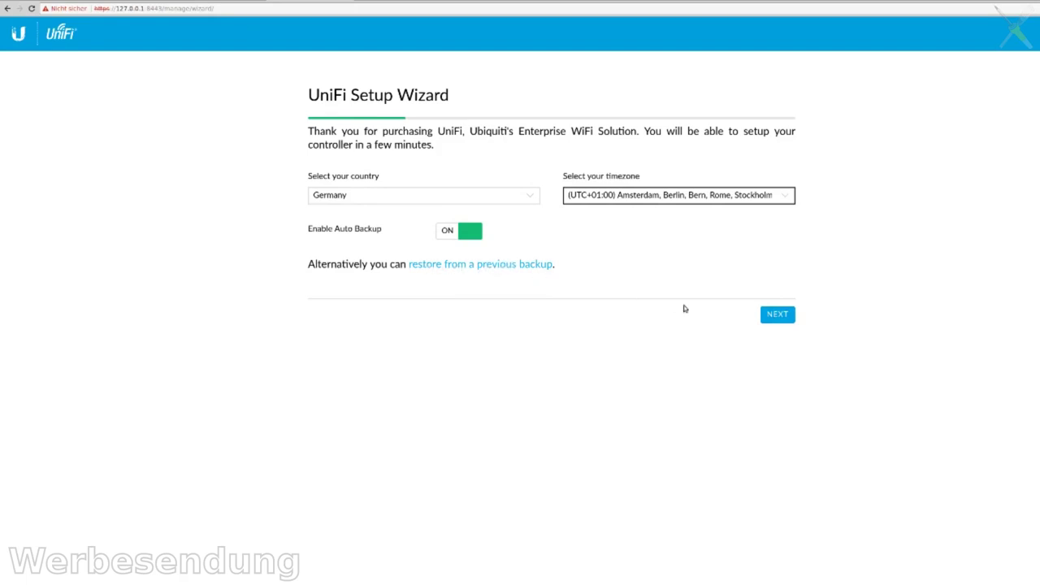
left_click(780, 318)
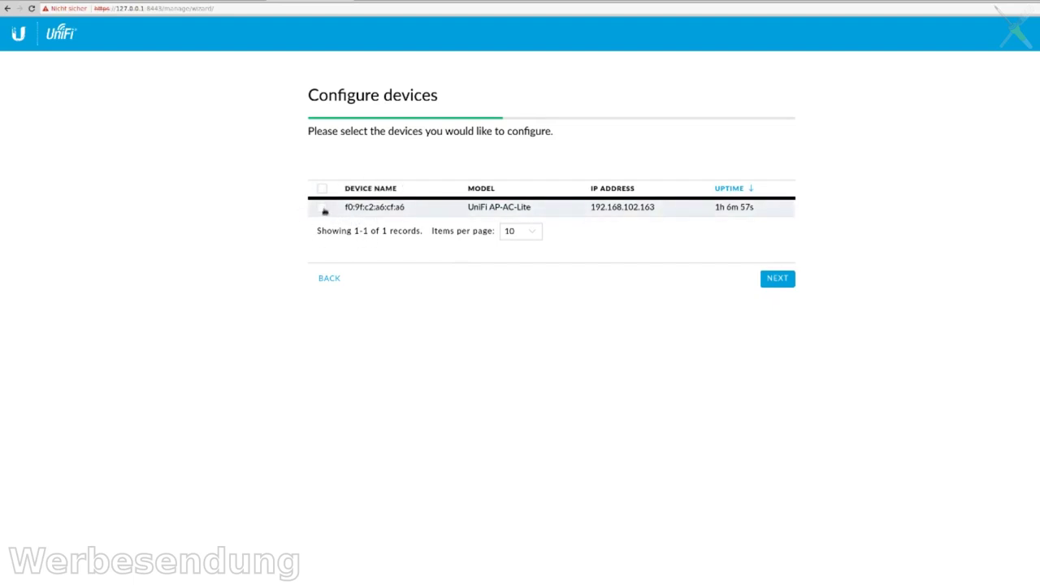
- Select the UniFi AP-AC-Lite as the device to configure and continue to the WiFi settings
left_click(323, 209)
left_click(321, 190)
left_click(321, 190)
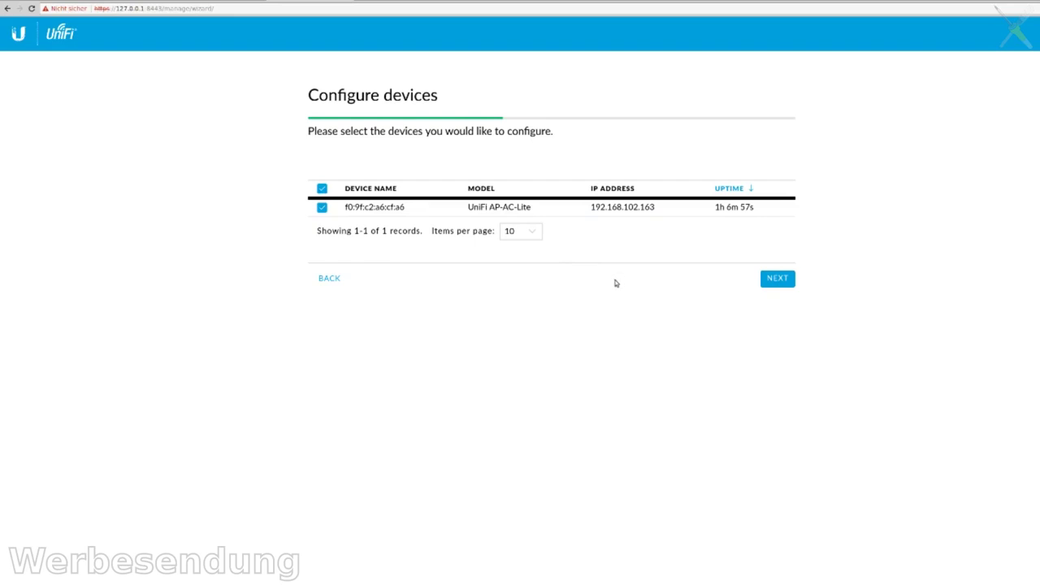
left_click(780, 280)
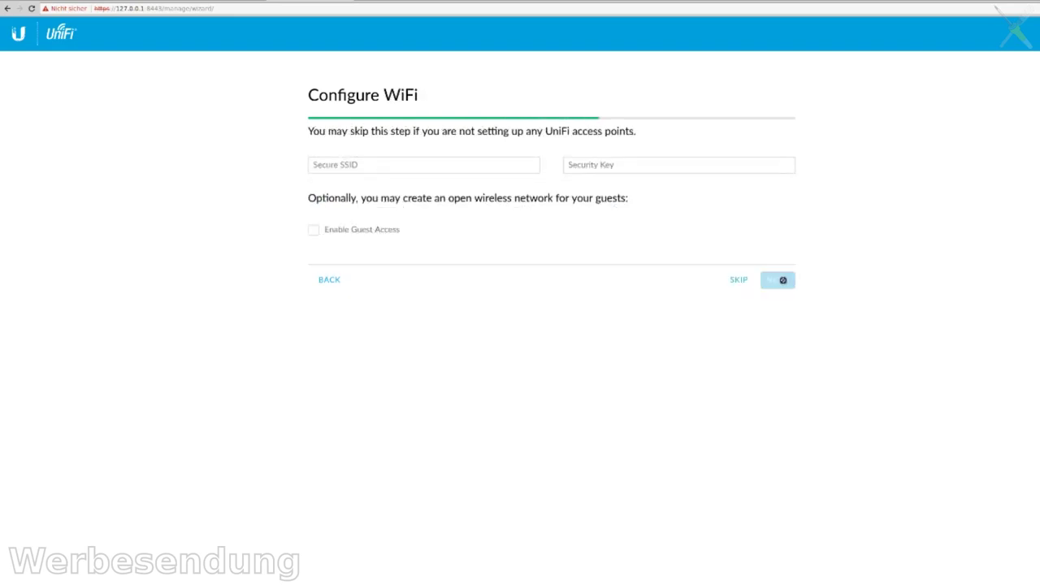
- Examine the Secure SSID and Security Key fields of the WiFi configuration
left_click(462, 164)
left_click(606, 165)
left_click(534, 167)
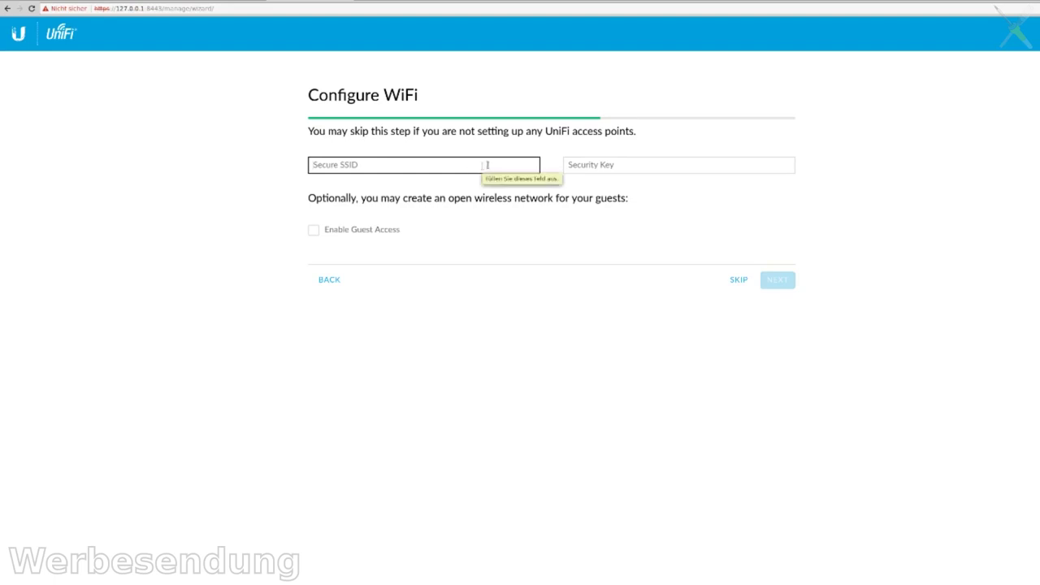
left_click(580, 167)
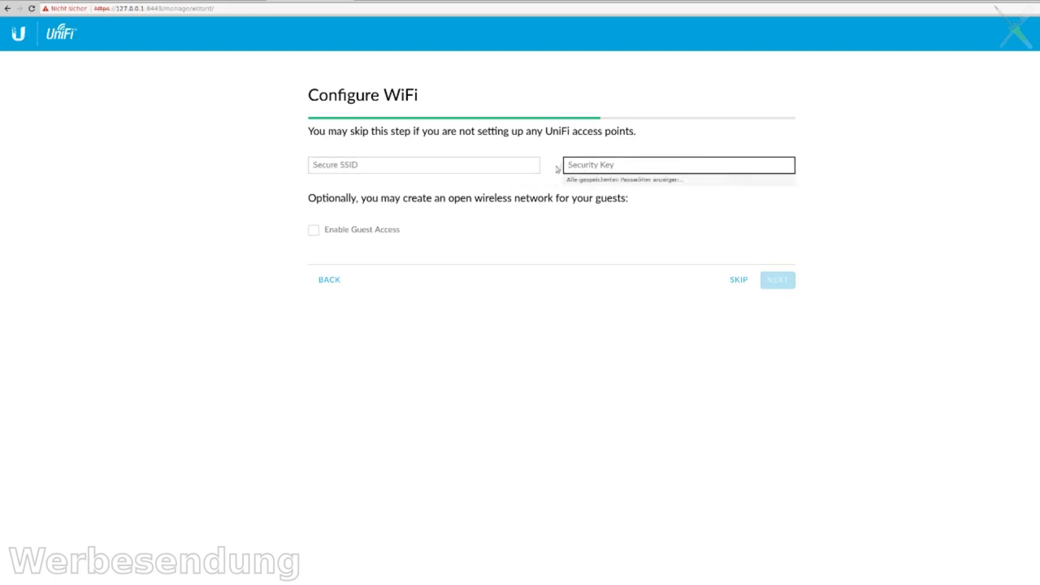
left_click(516, 168)
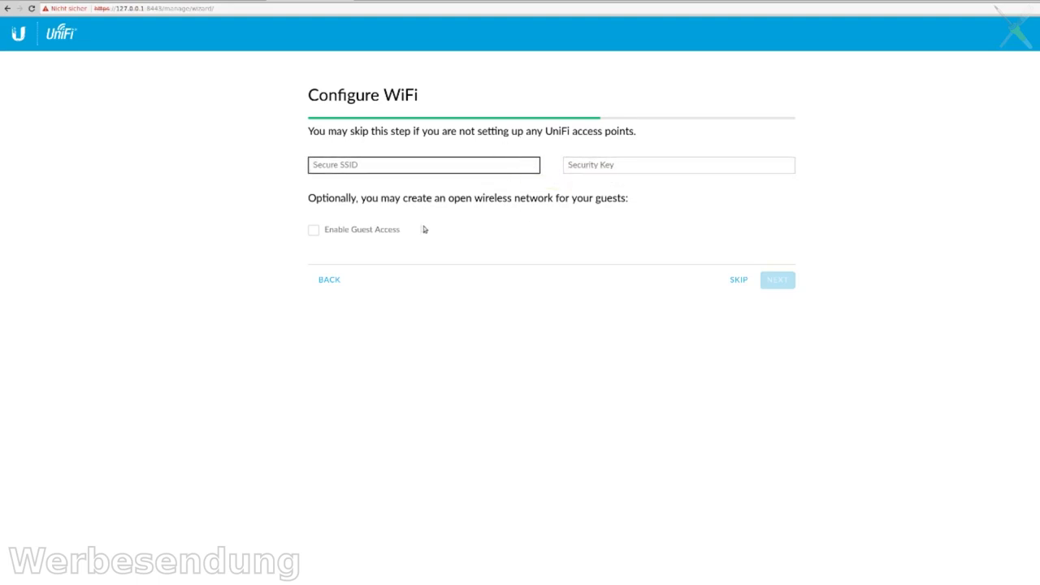
- Enable guest access to view the Guest SSID field, and disable it again
left_click(314, 231)
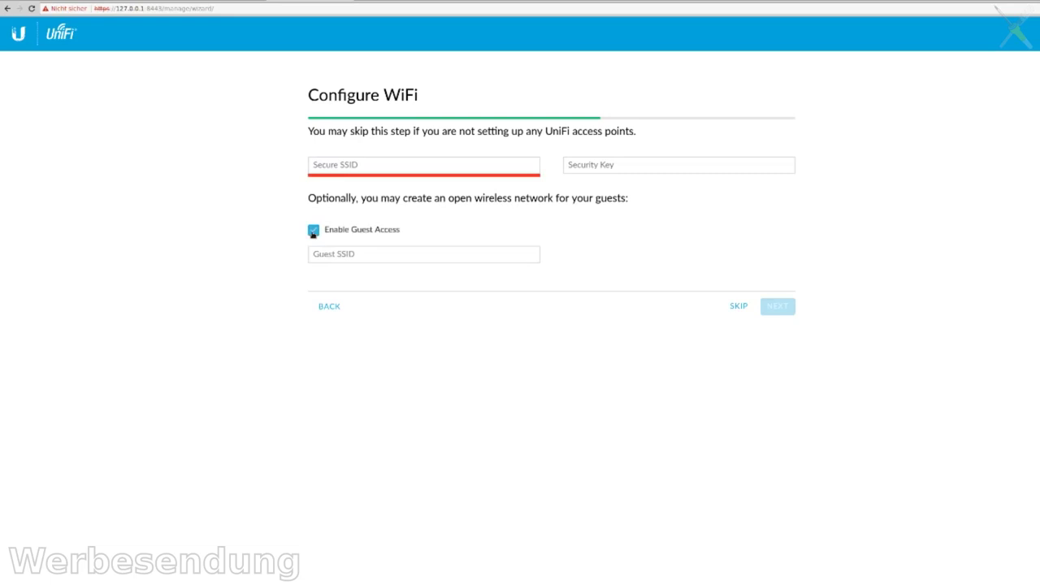
left_click(341, 254)
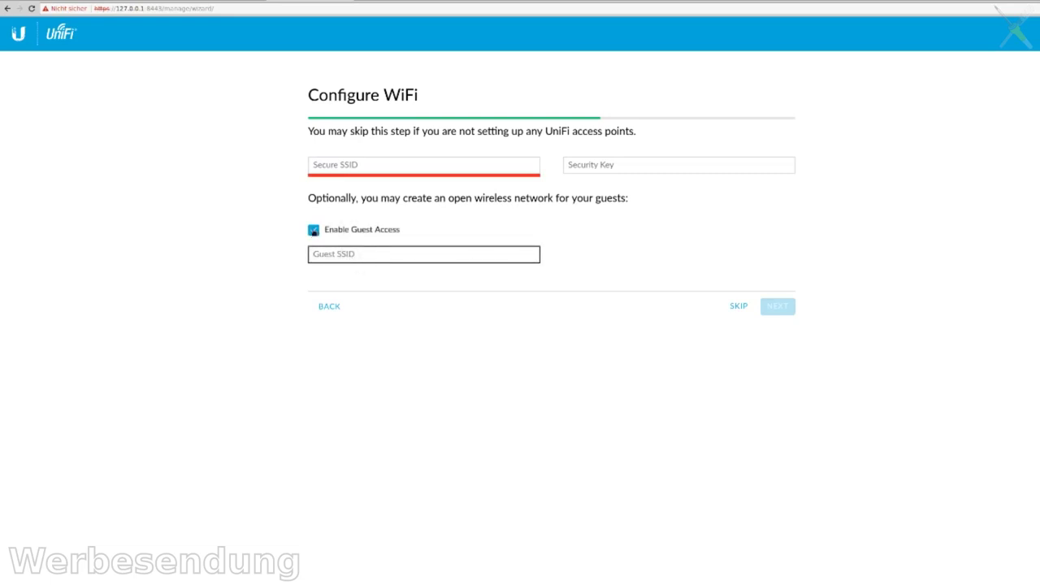
left_click(313, 230)
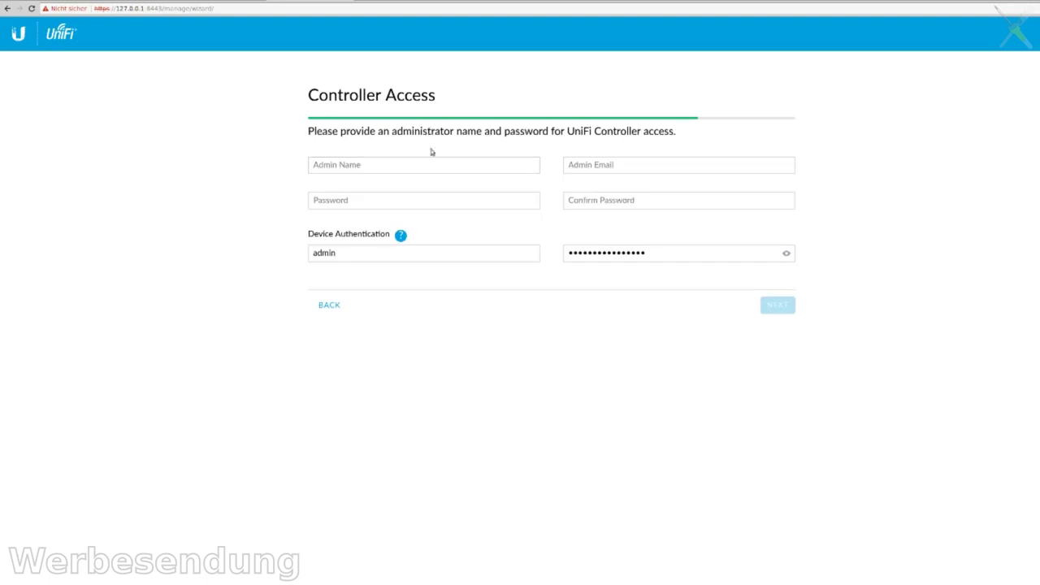
- Examine the admin name, admin email and device authentication fields, briefly revealing the device password
left_click(418, 165)
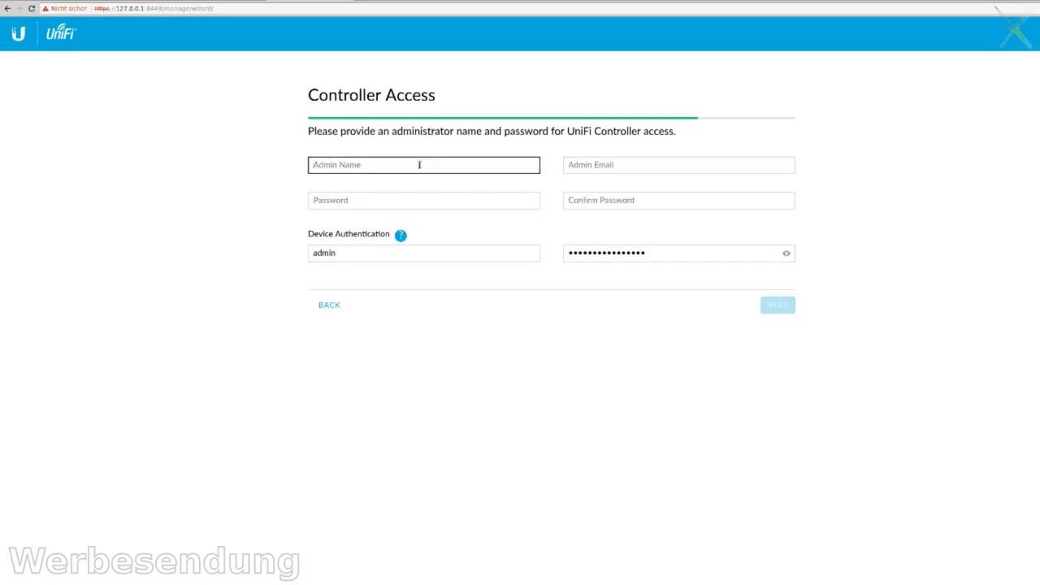
left_click(582, 161)
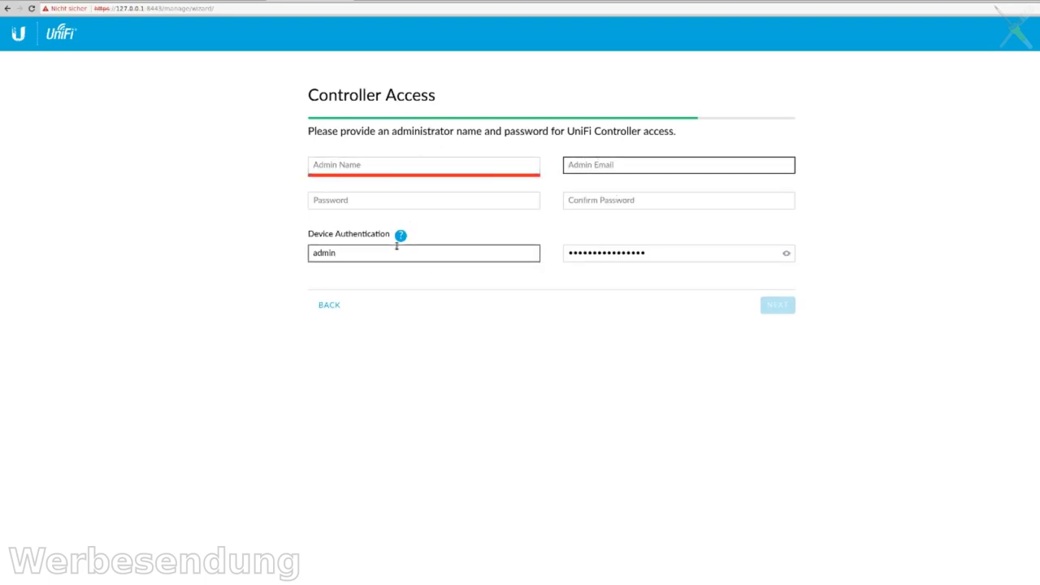
mouse_move(402, 236)
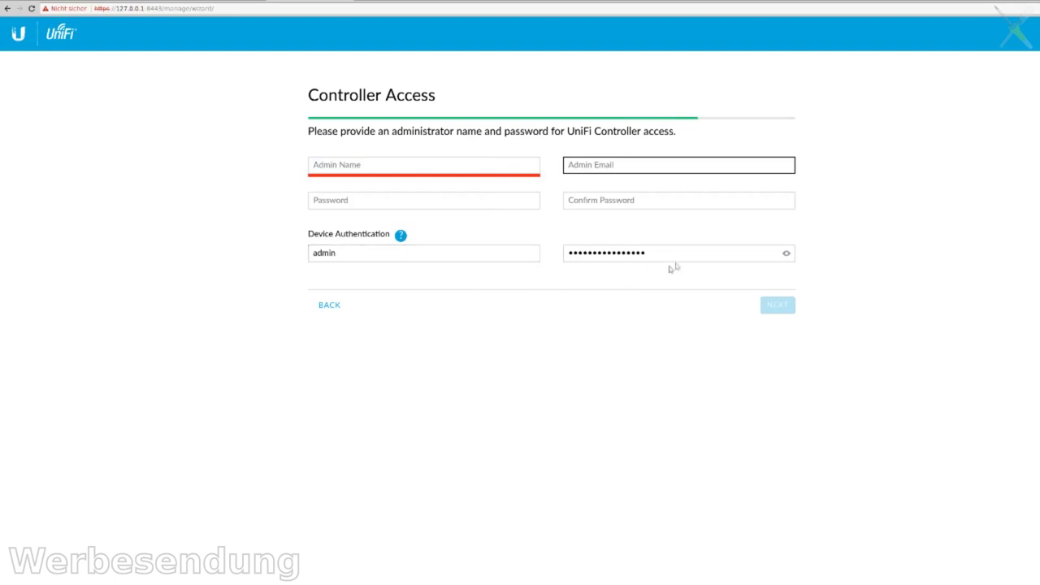
left_click(786, 254)
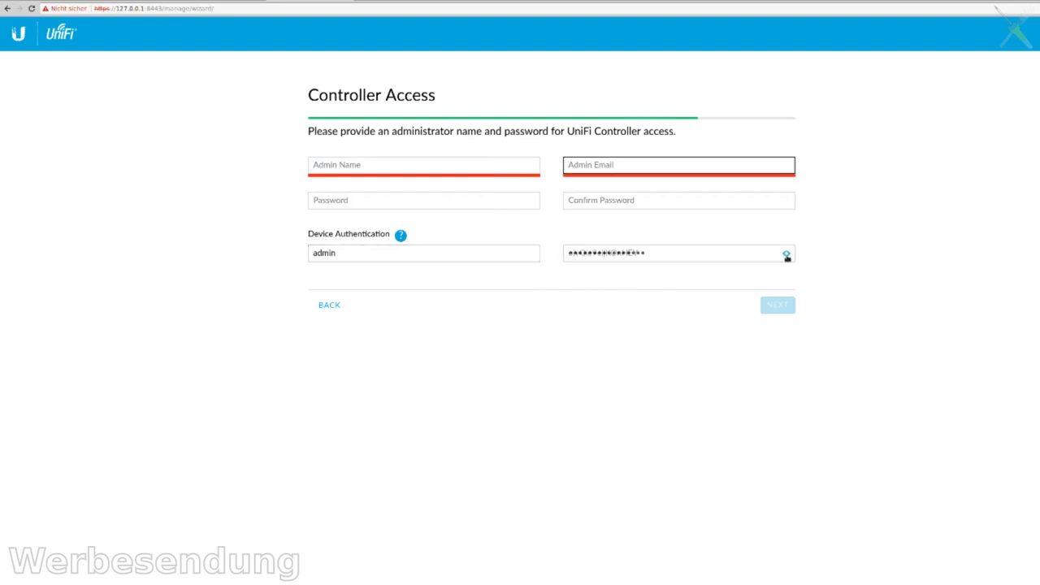
left_click(785, 255)
left_click(569, 165)
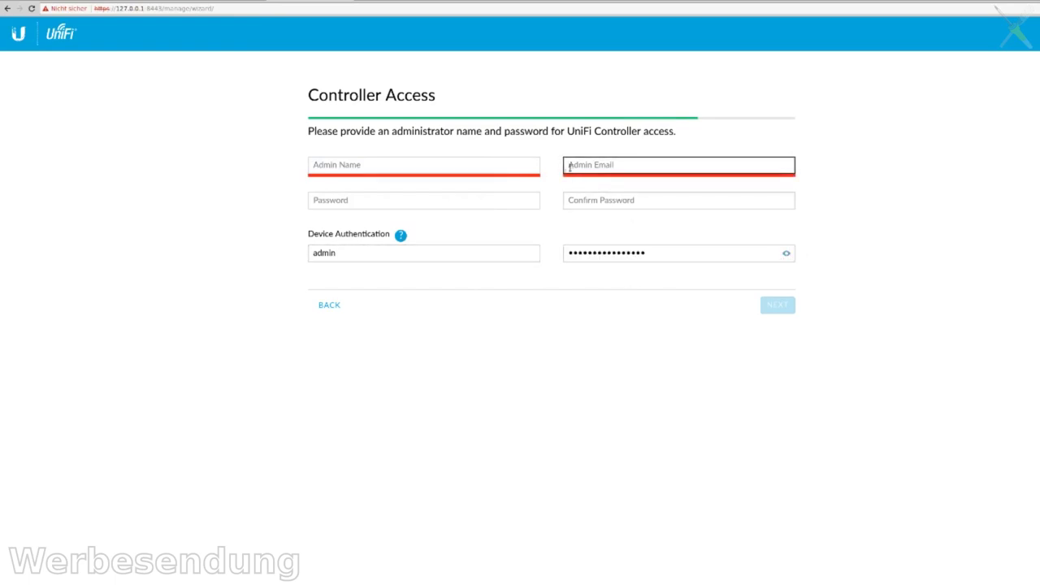
left_click(453, 164)
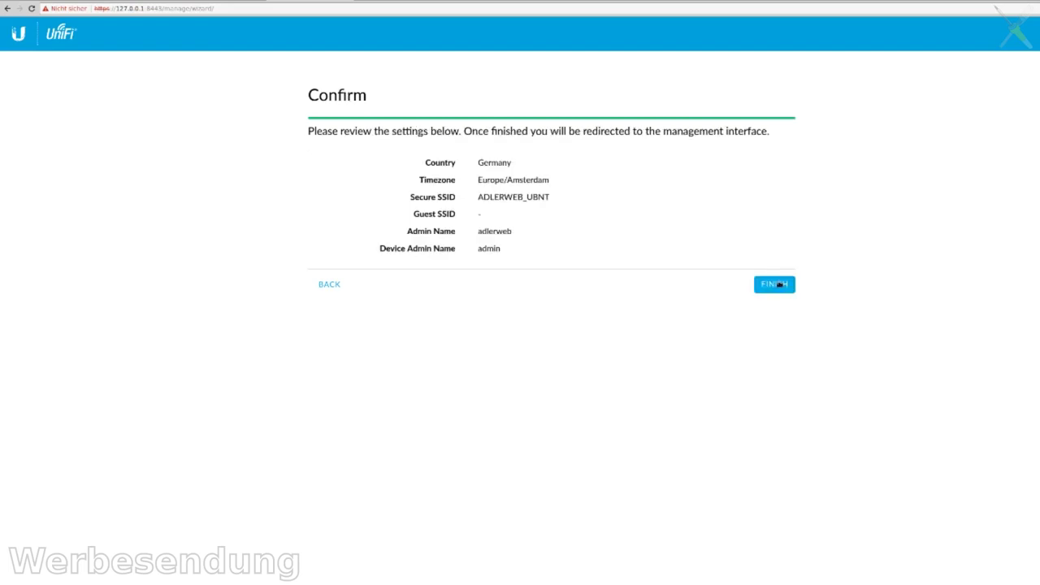
- Confirm the reviewed settings and finish the UniFi setup wizard
left_click(780, 285)
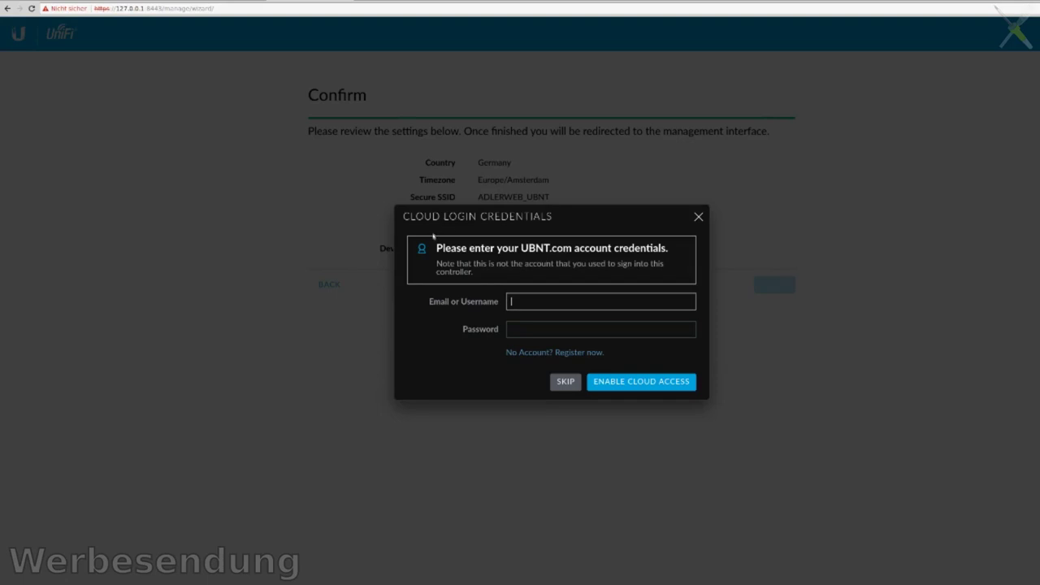
- Skip the cloud login and examine the dashboard's WLAN, LAN, WAN and WWW status, along with the throughput, device and client summaries
left_click(566, 382)
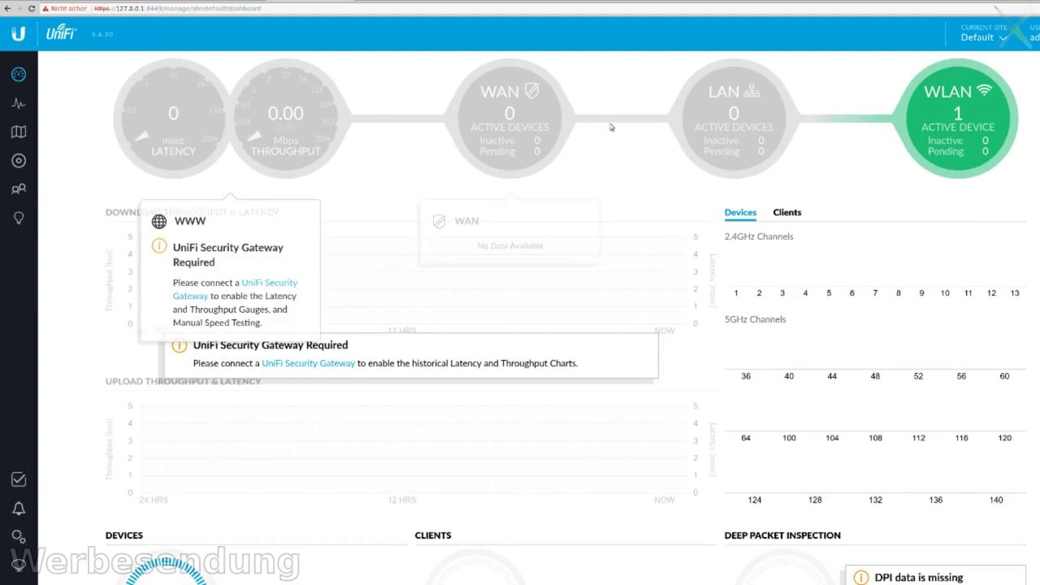
mouse_move(964, 71)
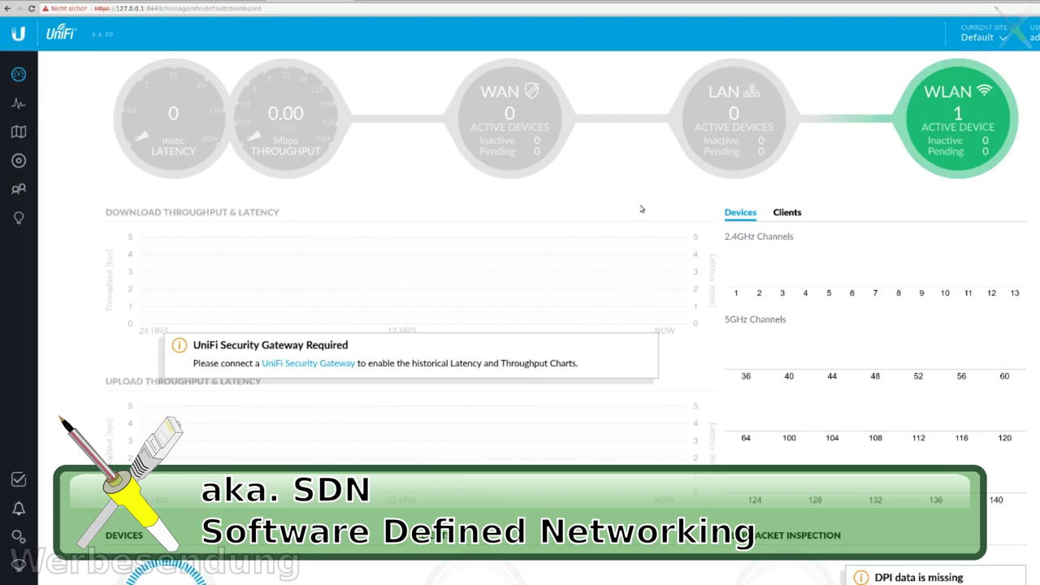
mouse_move(727, 154)
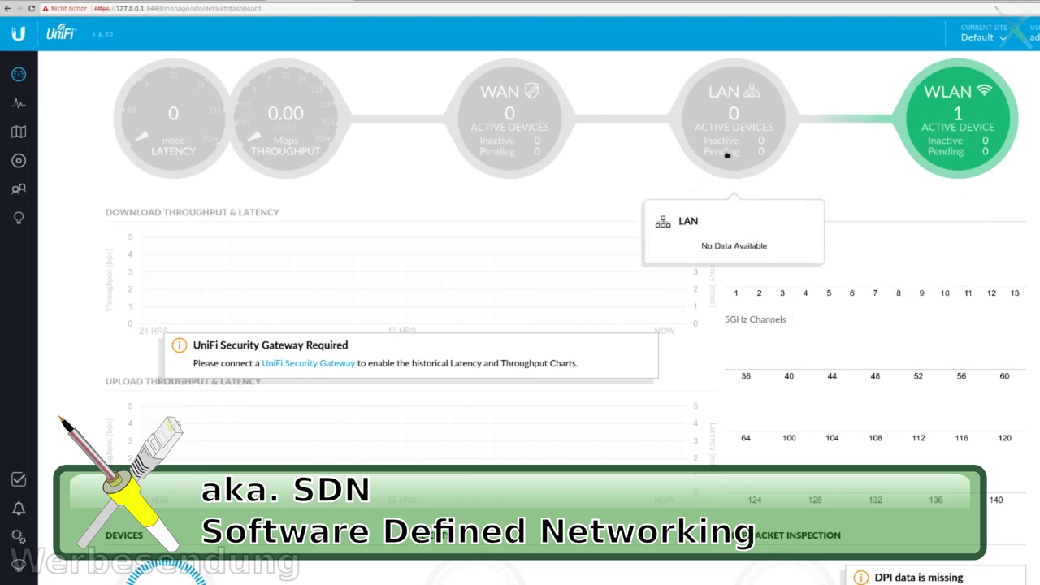
mouse_move(534, 151)
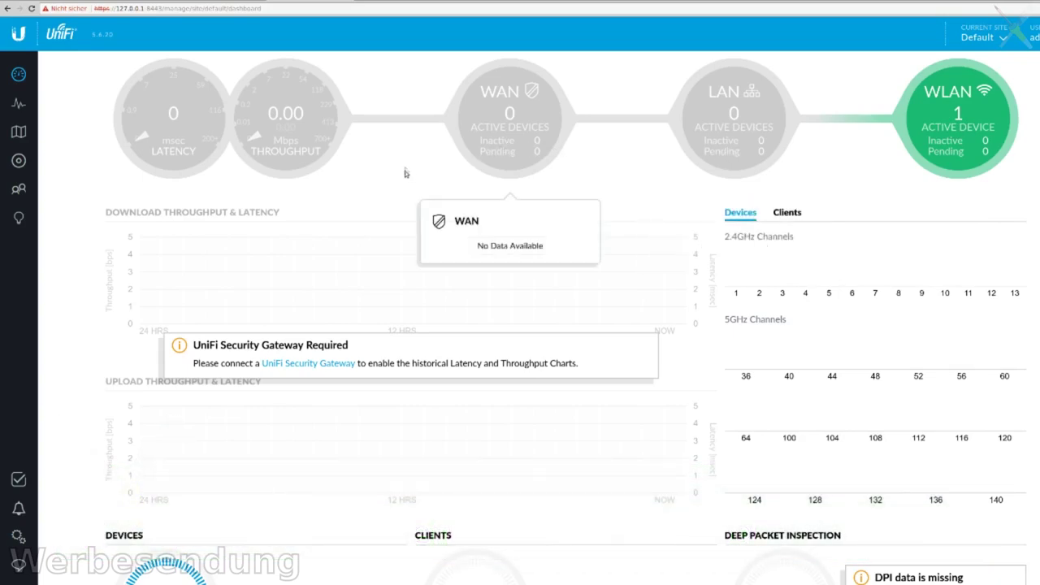
mouse_move(198, 147)
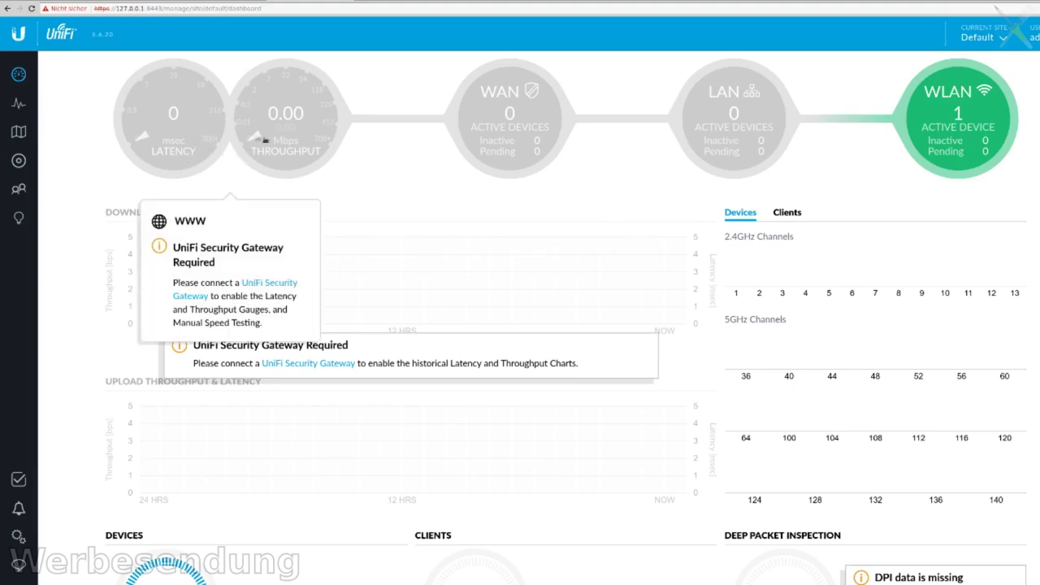
scroll(476, 253, "down", 2)
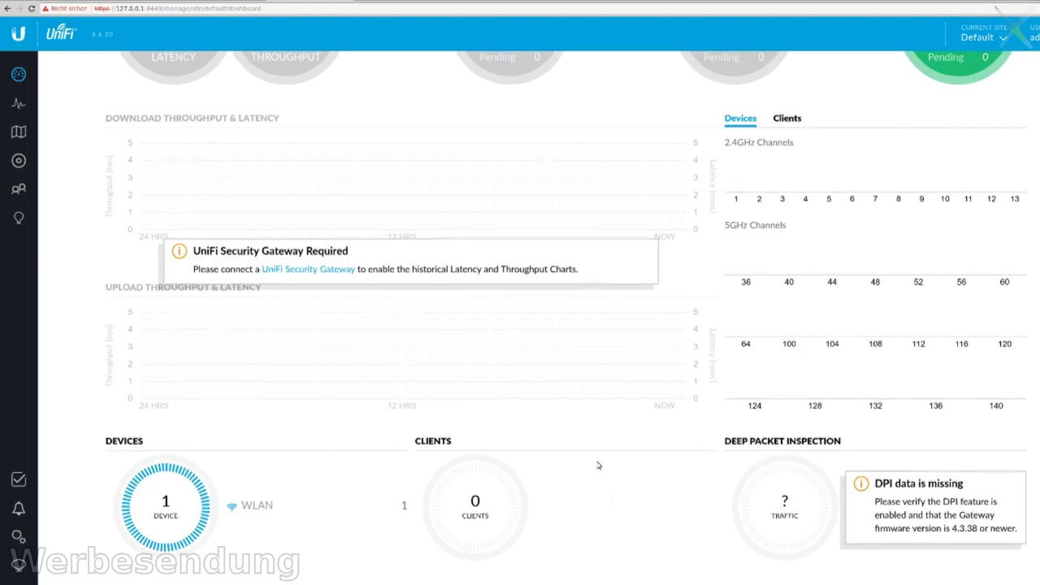
scroll(598, 465, "up", 2)
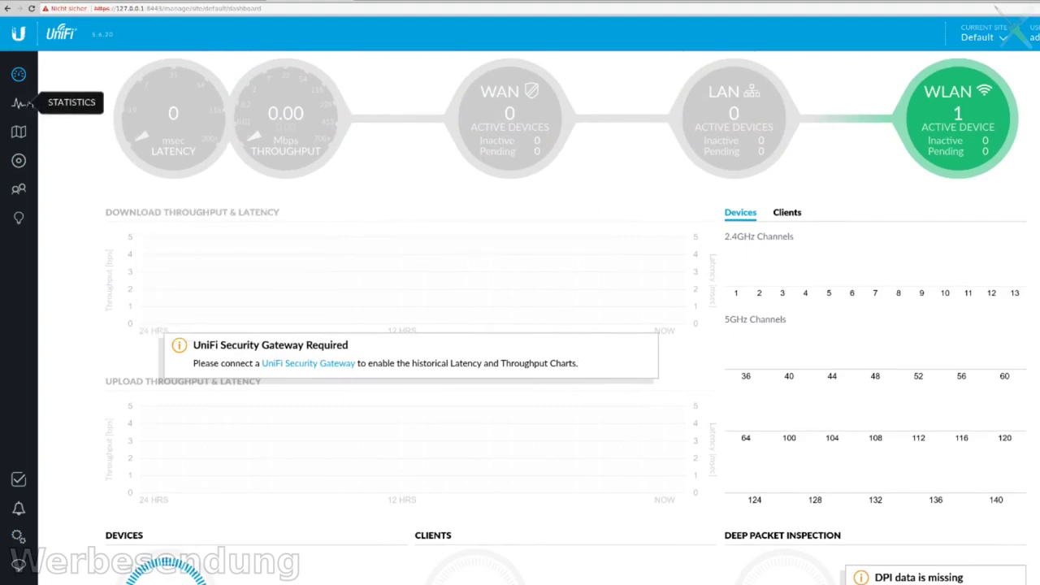
- Examine the statistics overview and the sample floor plan on the map page
left_click(22, 103)
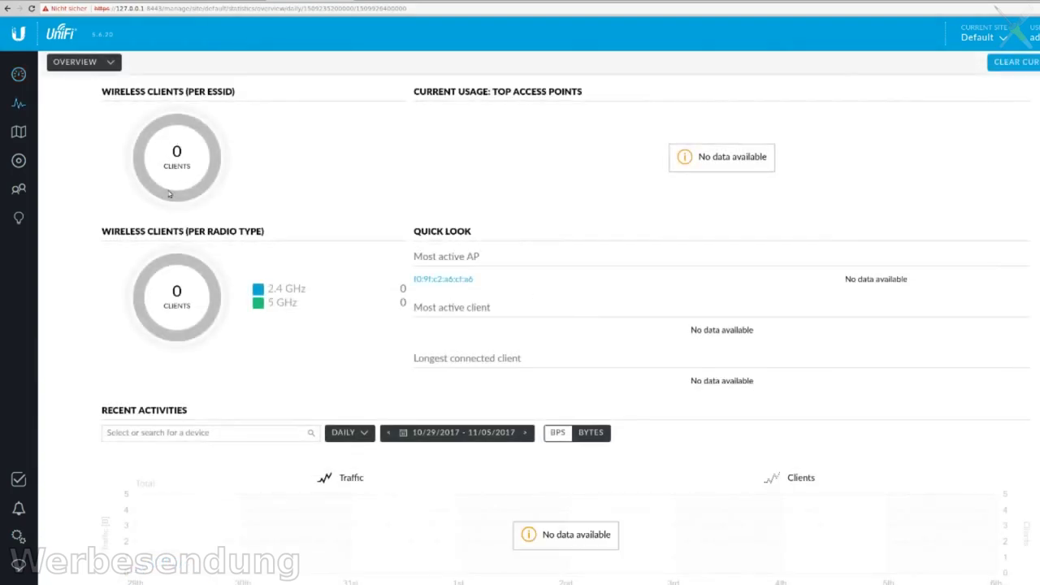
left_click(33, 134)
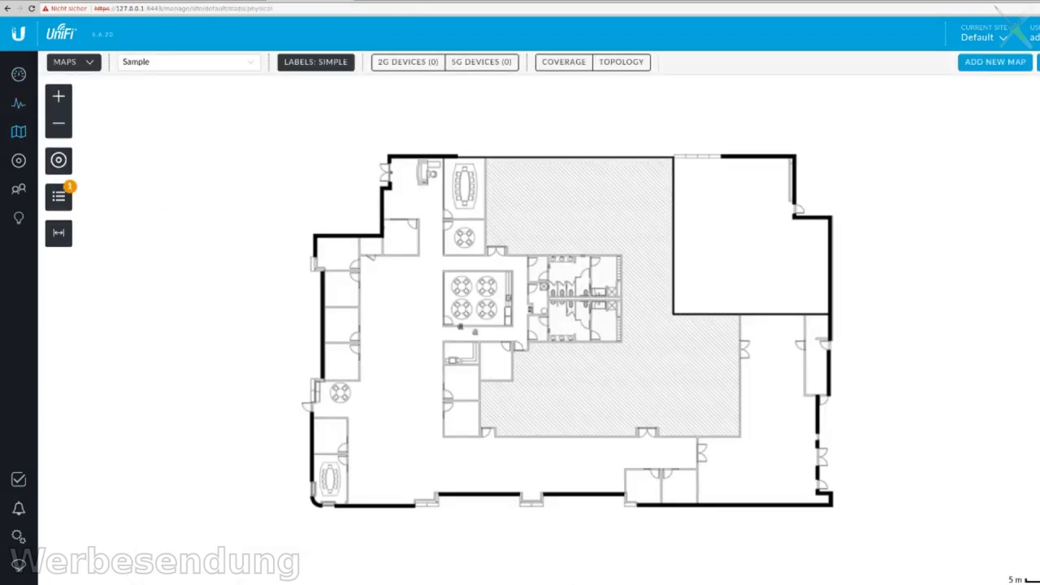
left_click(58, 161)
- Upgrade the UniFi AP-AC-Lite access point's firmware to version 3.9.3.7537 from the device list
left_click(19, 160)
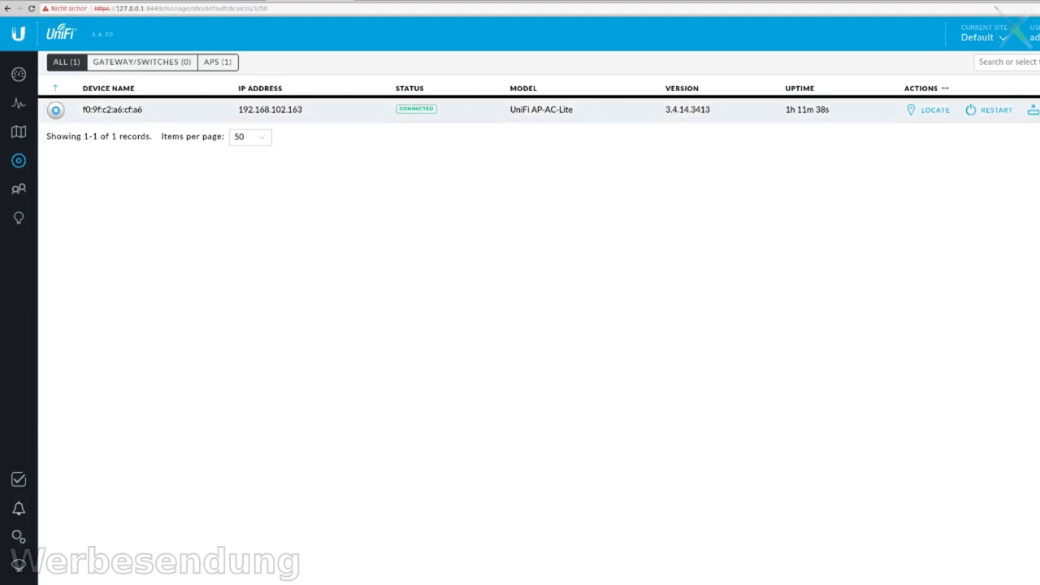
left_click(1033, 109)
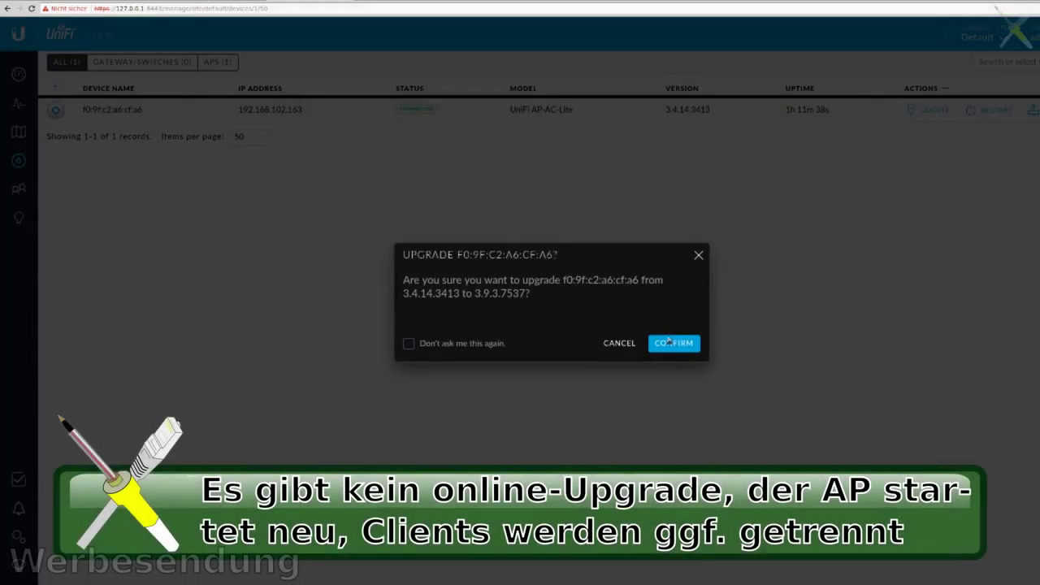
left_click(668, 343)
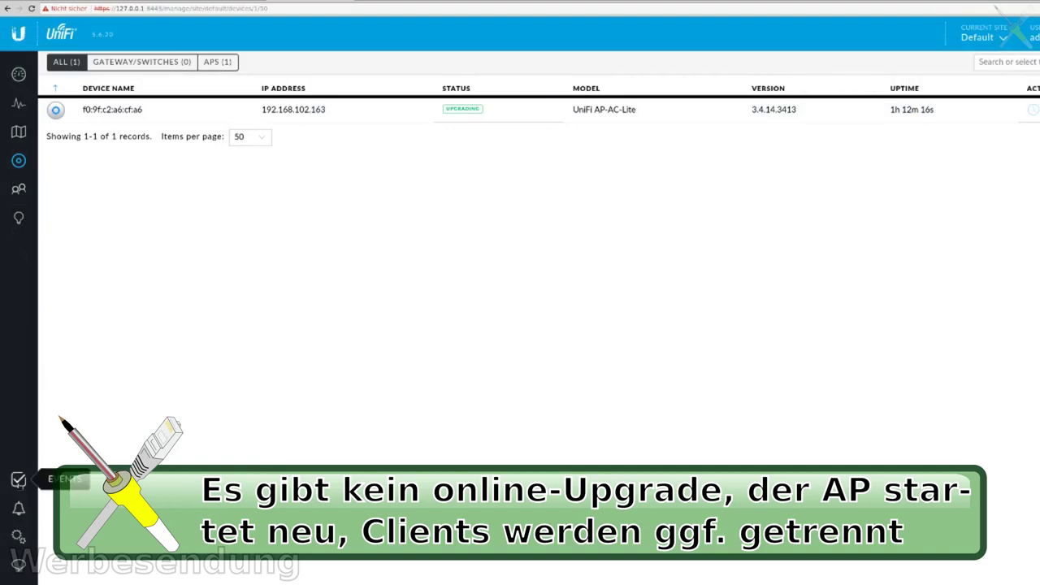
- Check the event log for the access point's upgrade entries, and close the log again
left_click(18, 480)
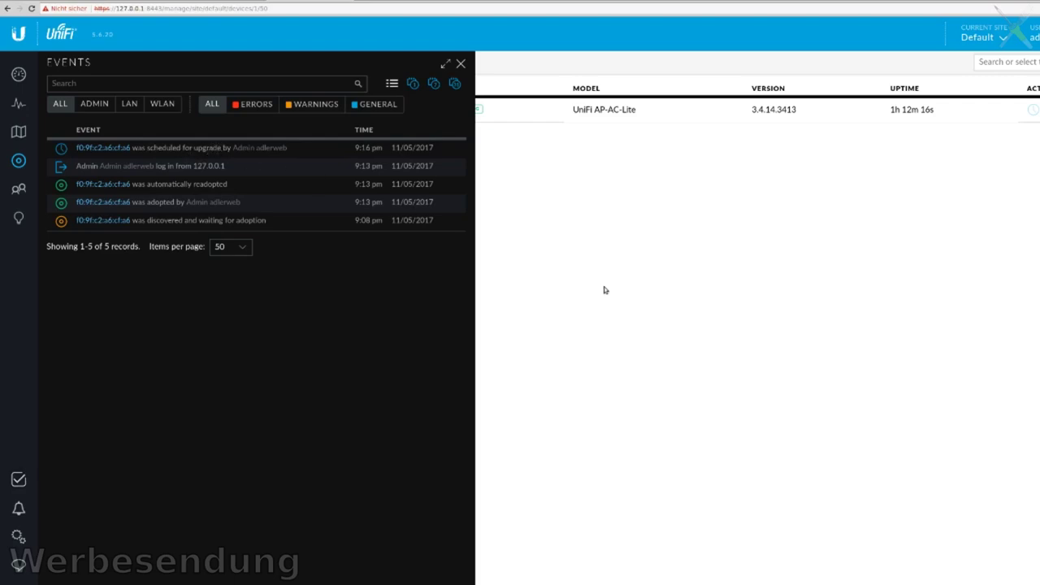
left_click(460, 64)
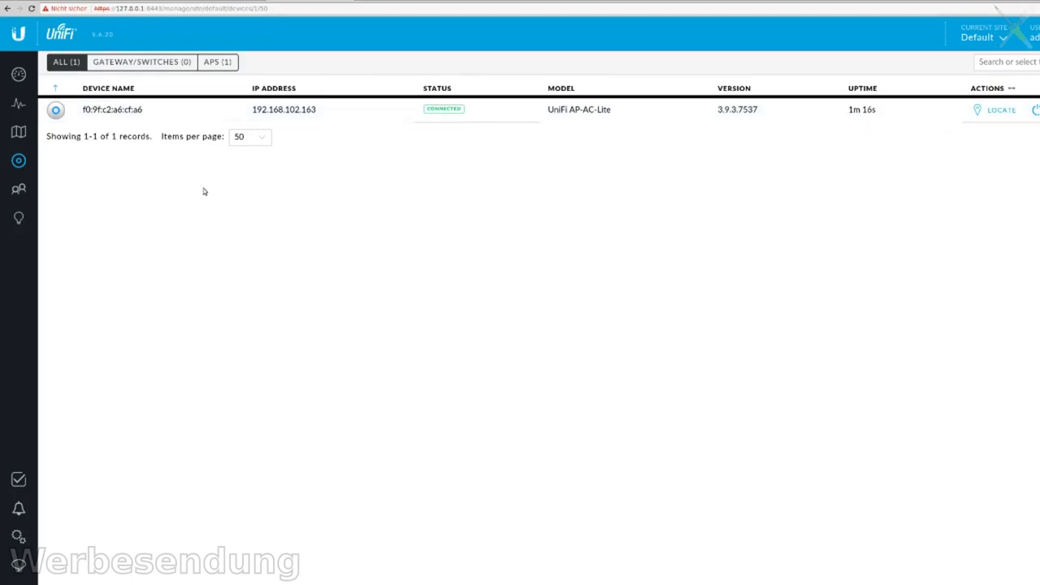
left_click(18, 479)
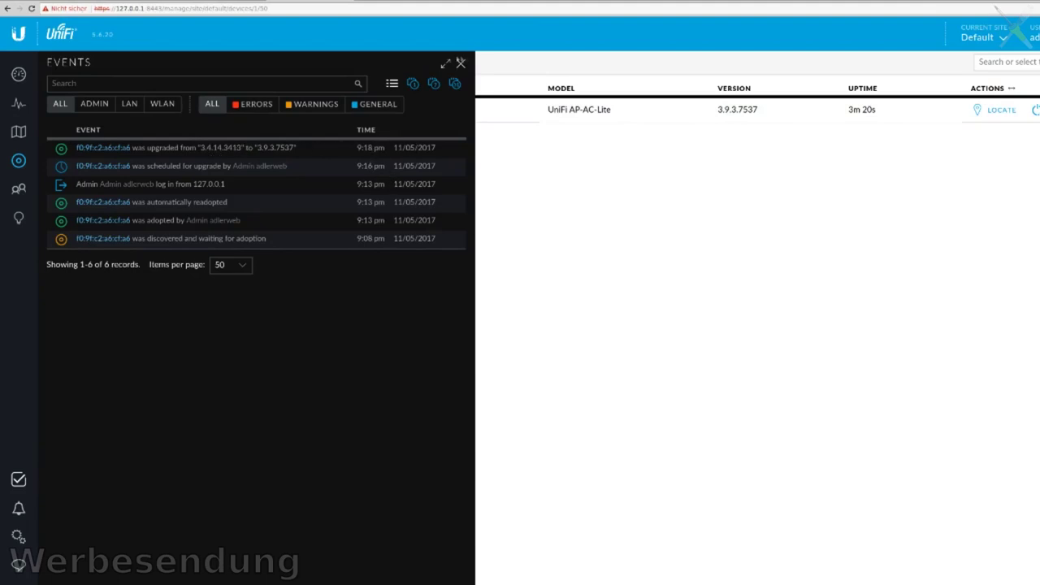
left_click(461, 63)
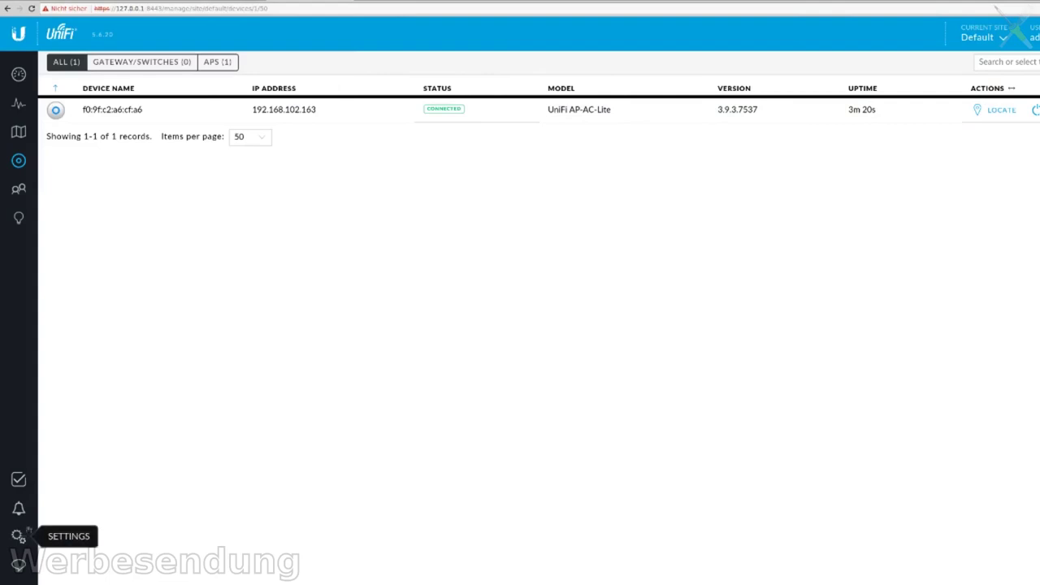
- Enable the advanced features in the site settings and apply the changes
left_click(19, 535)
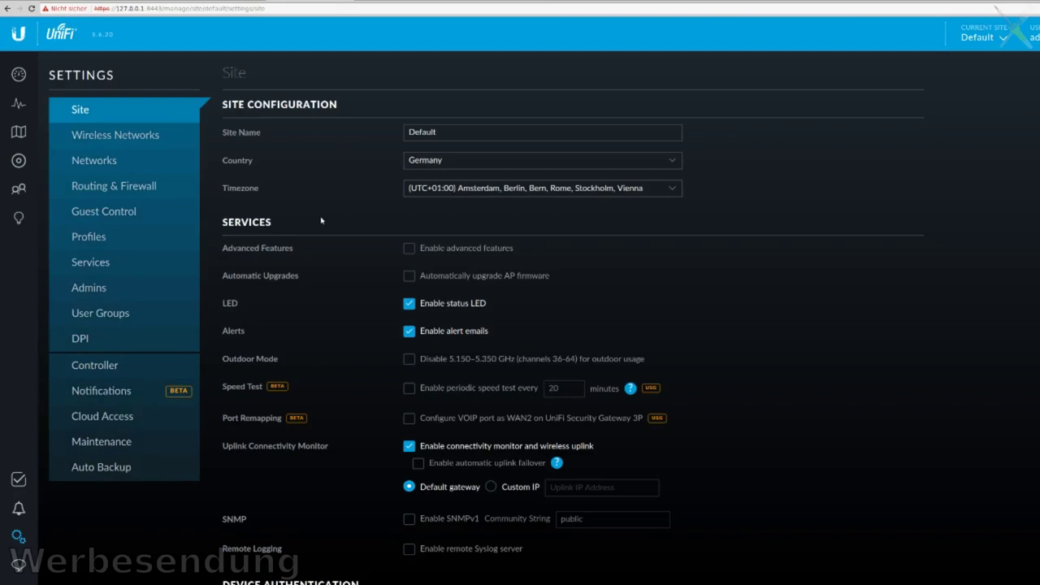
left_click(410, 248)
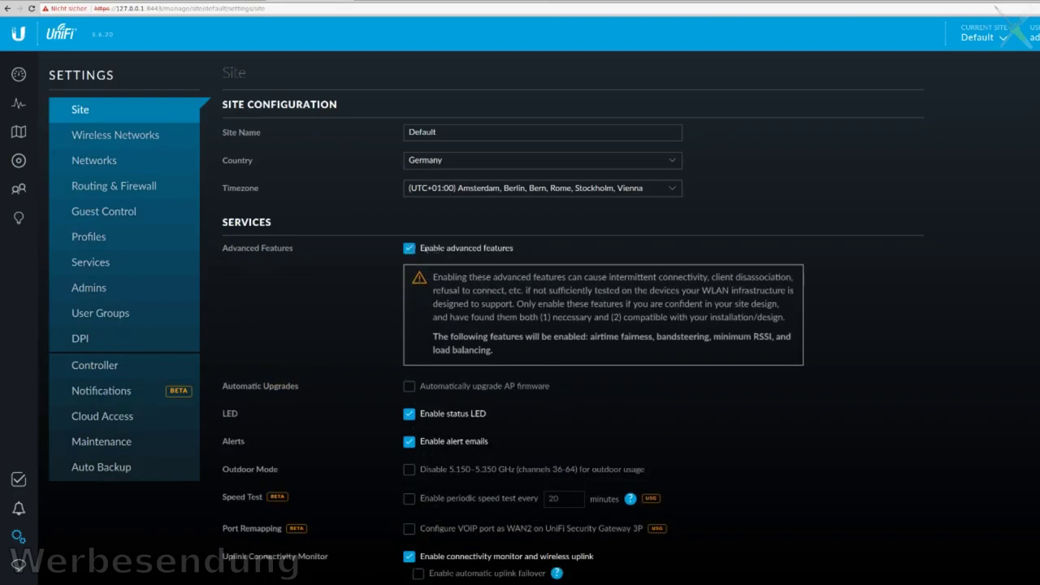
scroll(545, 304, "down", 1)
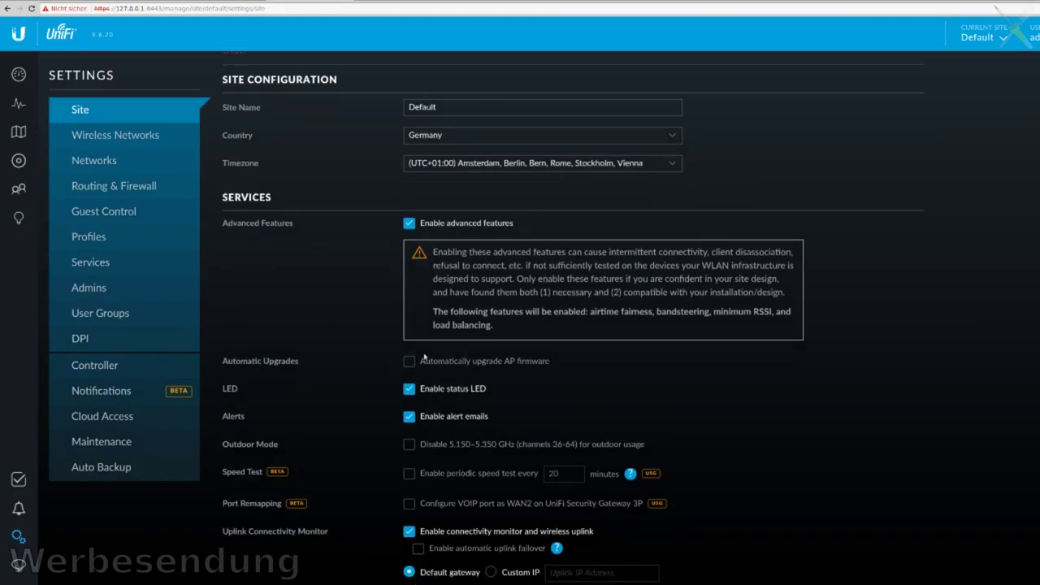
scroll(491, 356, "down", 2)
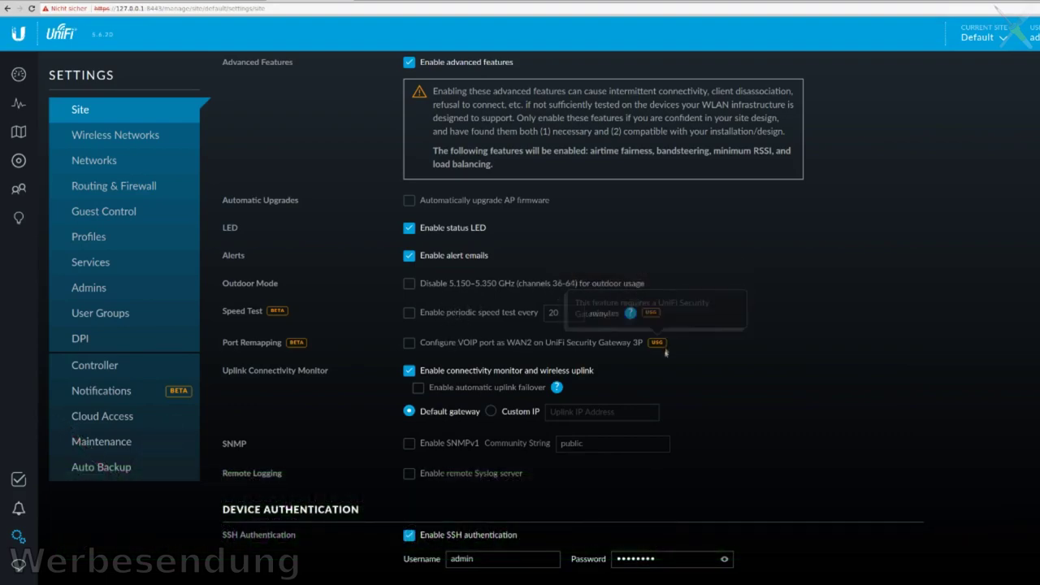
mouse_move(659, 314)
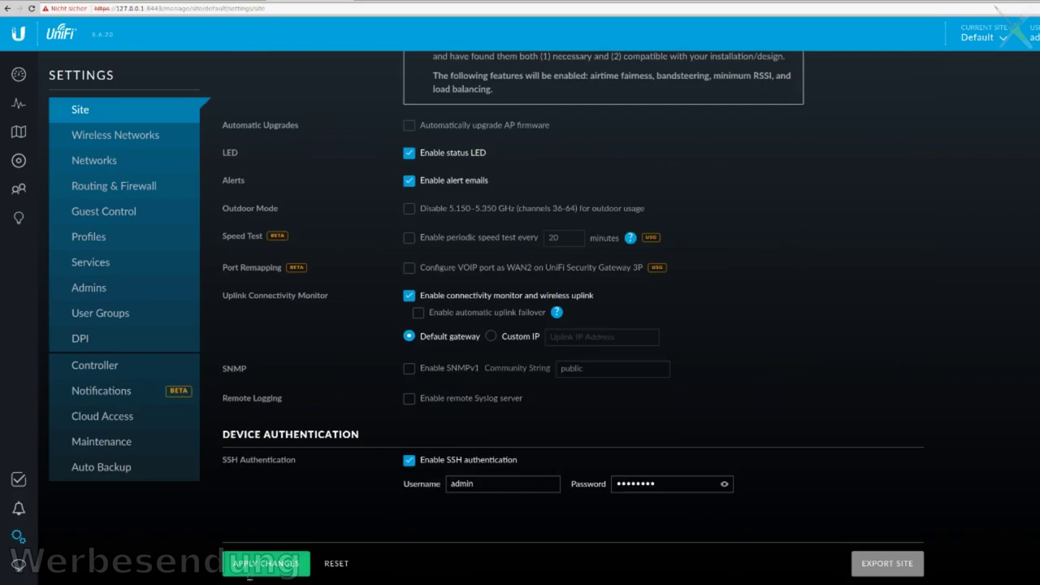
left_click(249, 569)
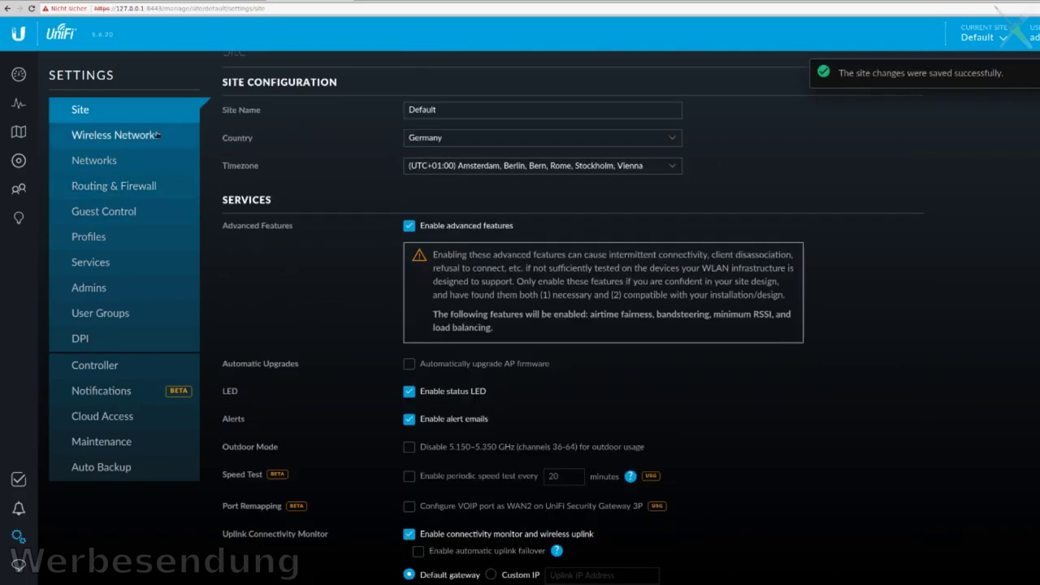
- Start creating a new wireless network with the name/SSID "Blablubb"
left_click(156, 134)
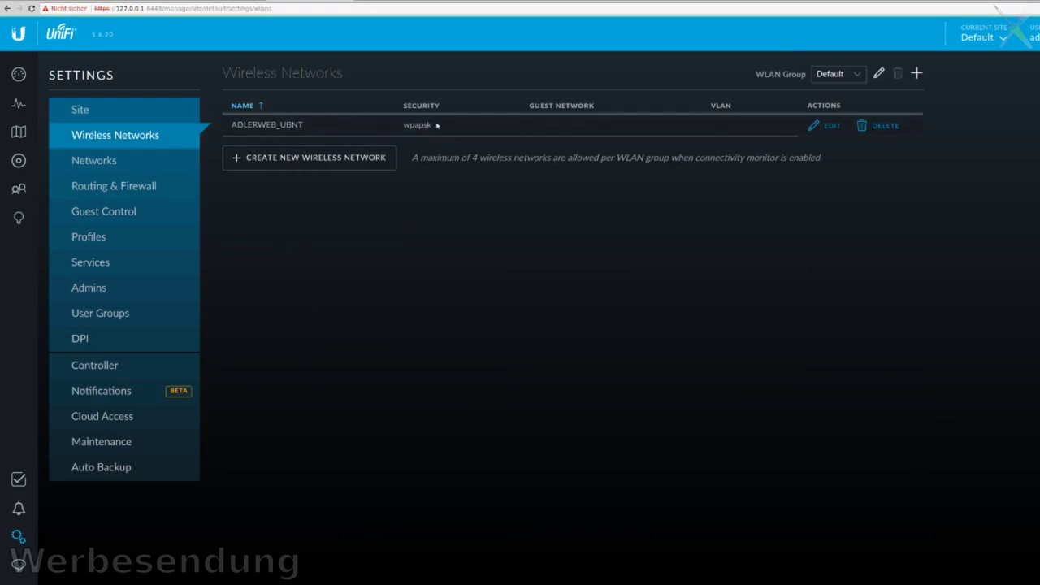
left_click(355, 158)
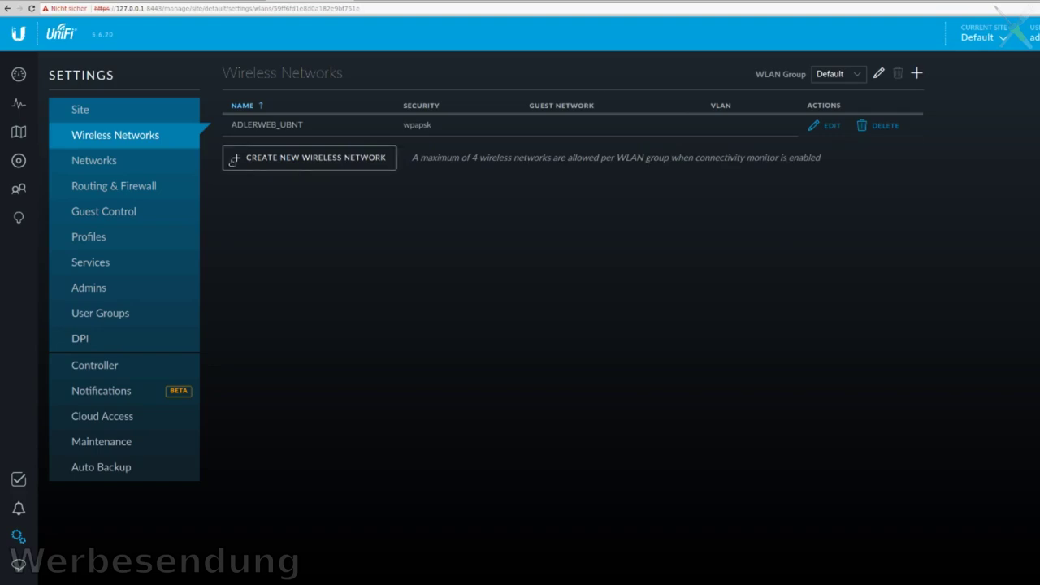
left_click(279, 160)
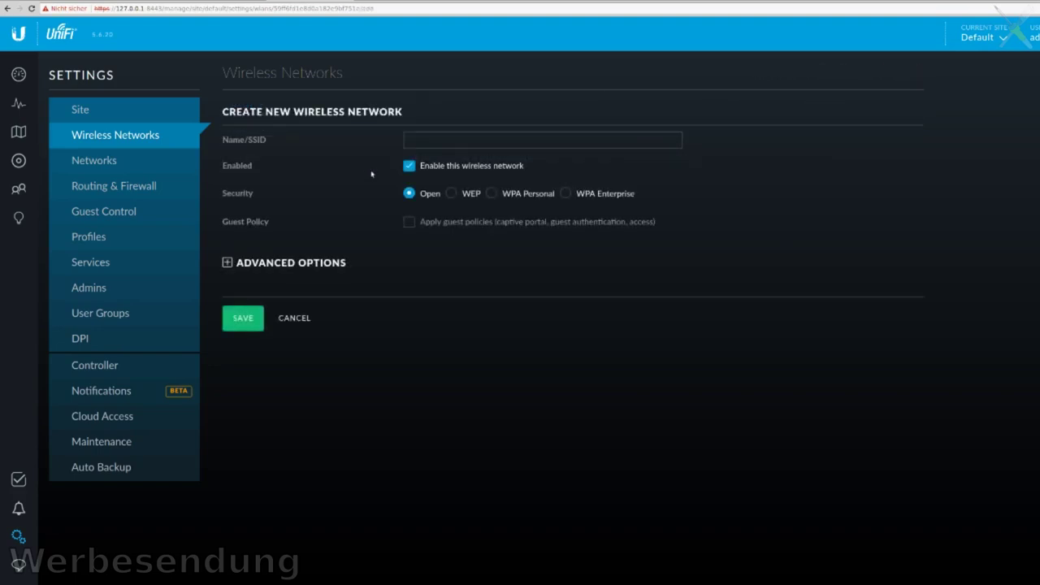
left_click(435, 137)
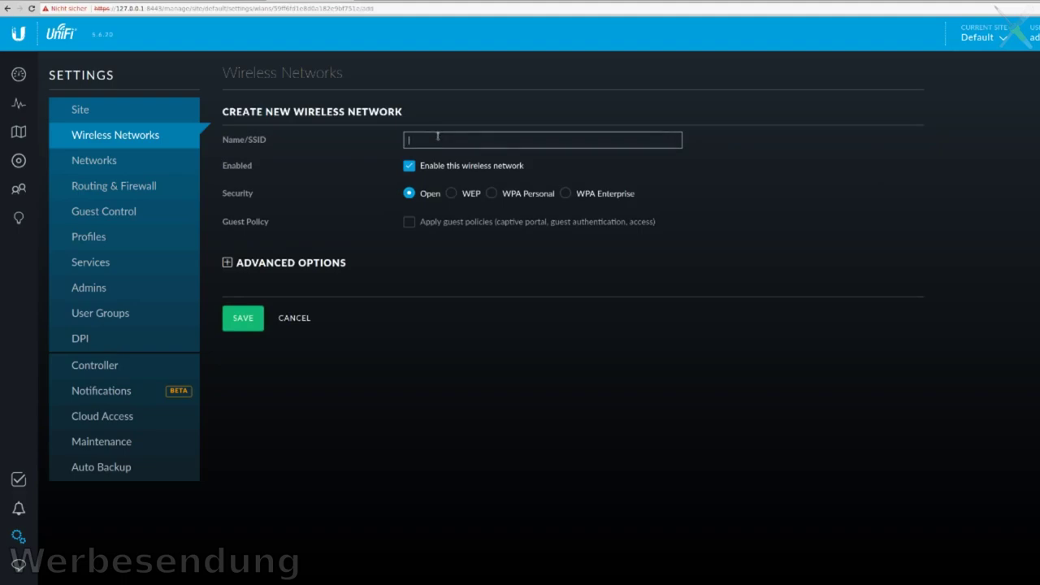
type("Blabla")
type("bb")
- Examine the new network's advanced options, including VLAN, 802.11 rate and beacon controls and RADIUS MAC authentication, and cancel its creation
left_click(267, 267)
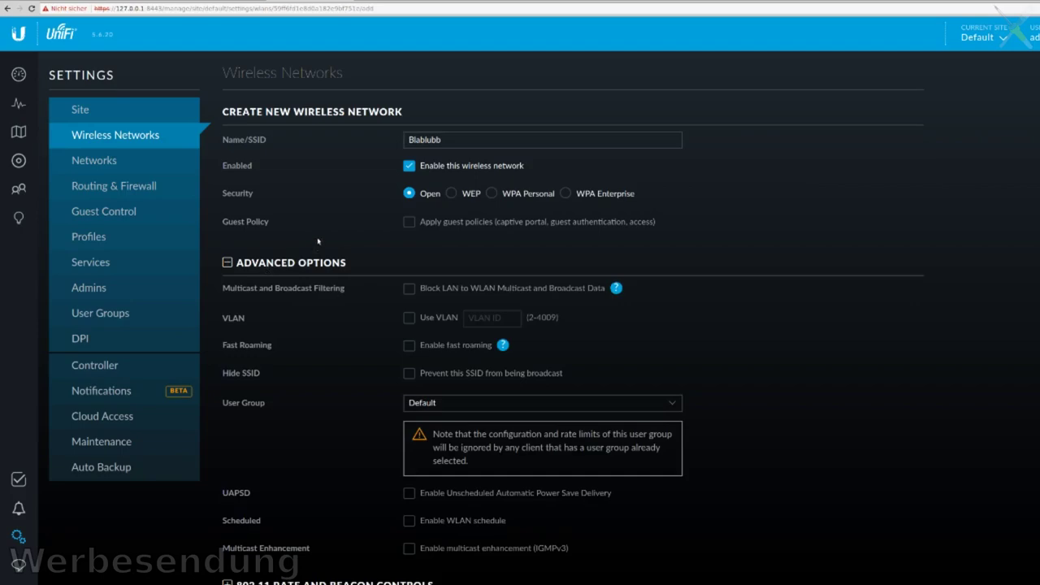
scroll(317, 241, "down", 3)
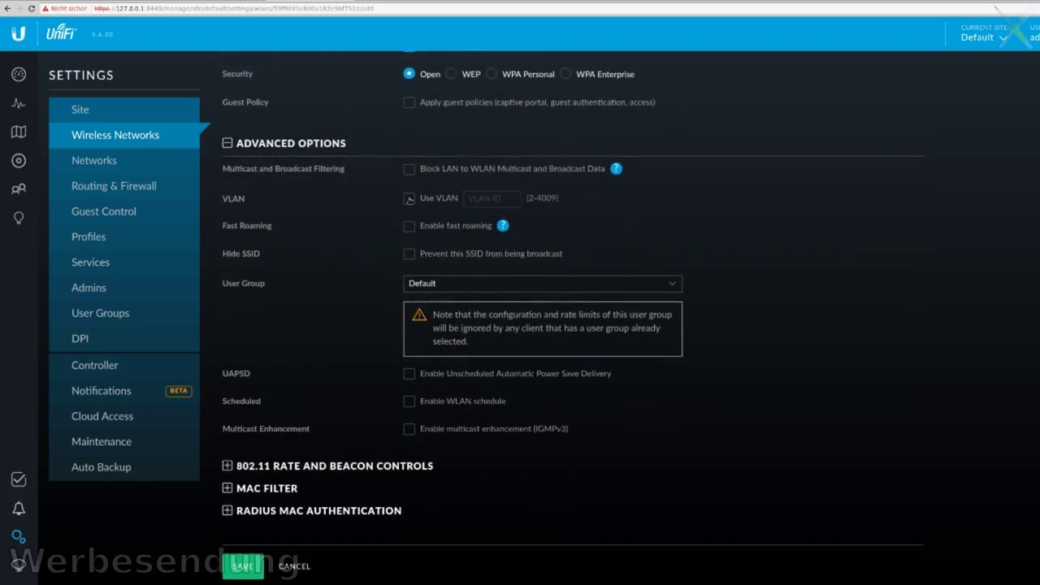
left_click(410, 199)
left_click(412, 197)
left_click(270, 469)
scroll(301, 402, "down", 1)
scroll(301, 402, "down", 3)
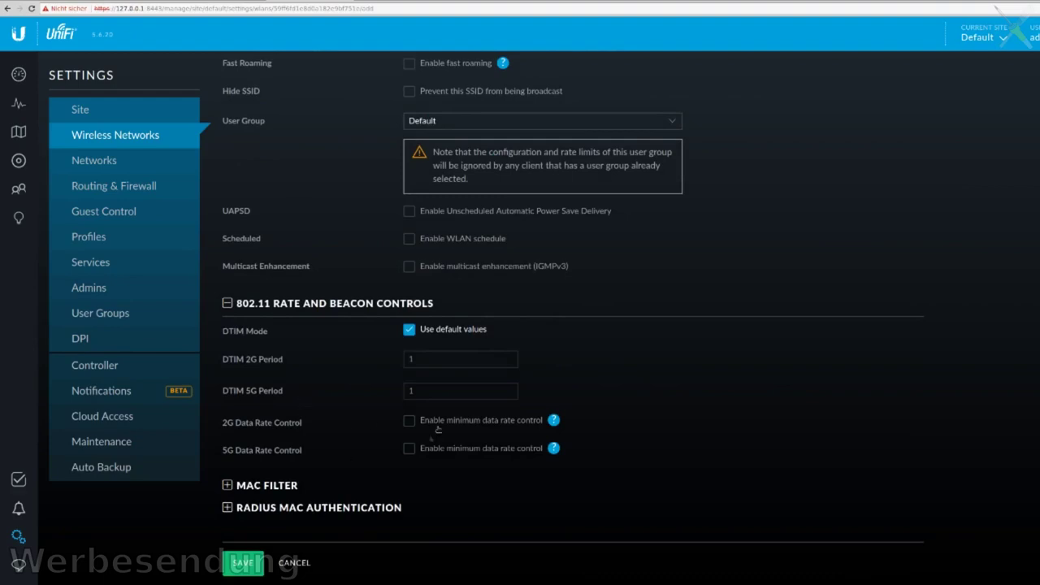
left_click(284, 508)
scroll(326, 465, "down", 3)
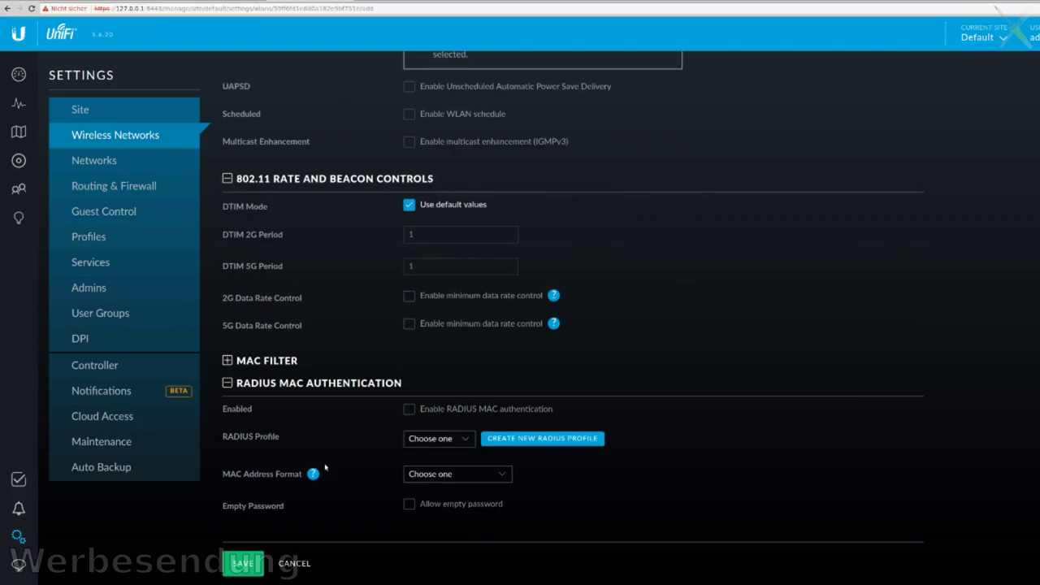
scroll(325, 467, "up", 9)
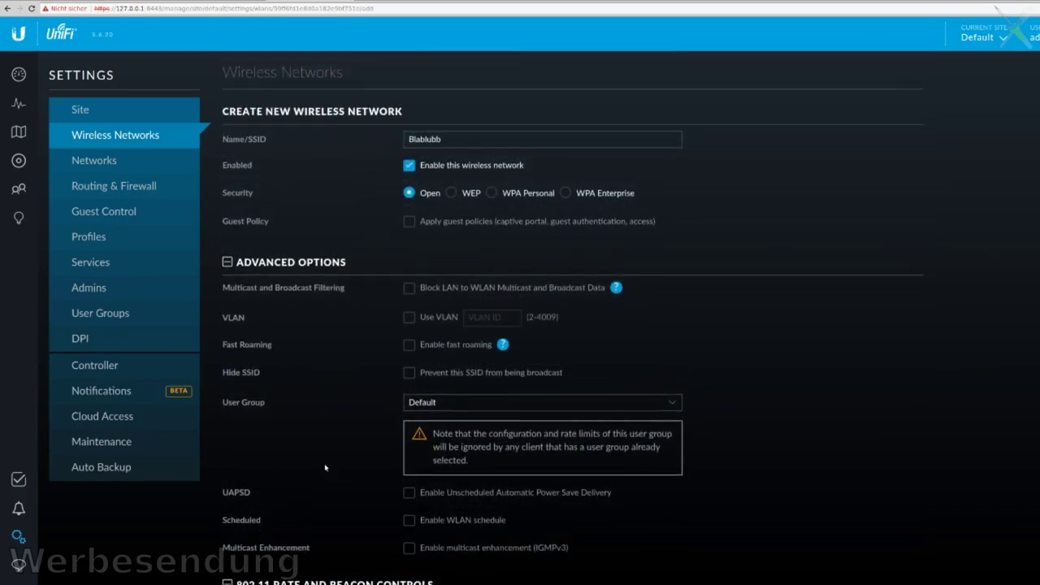
scroll(285, 367, "down", 9)
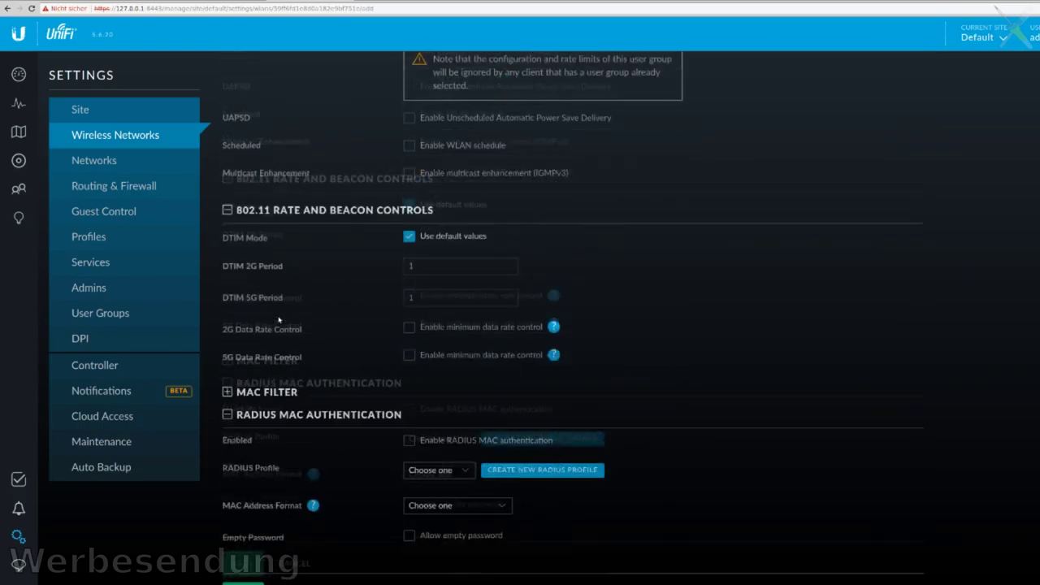
left_click(294, 564)
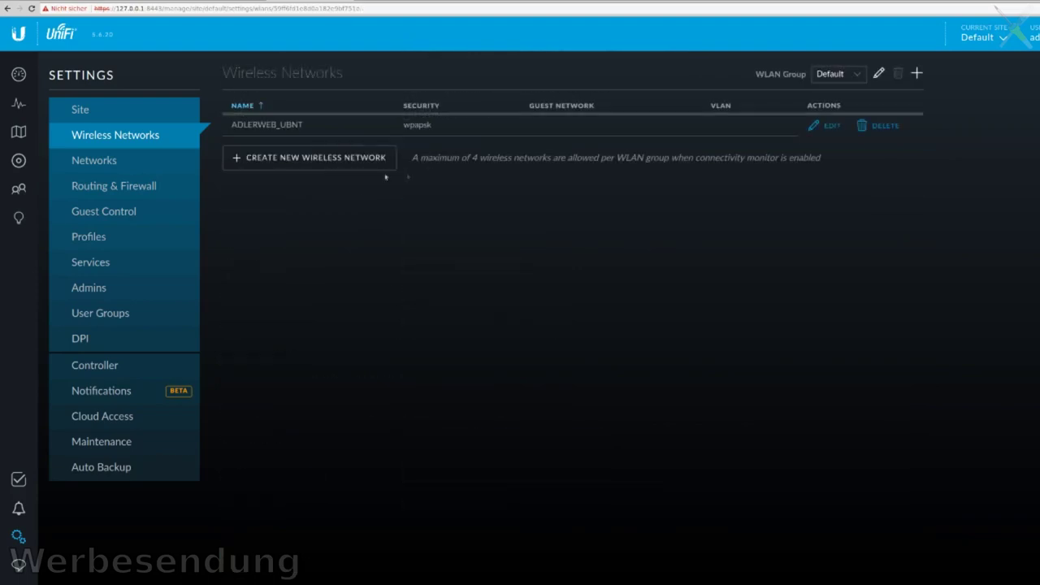
- Look through the Networks and Routing & Firewall settings, and open the Guest Control settings
left_click(94, 160)
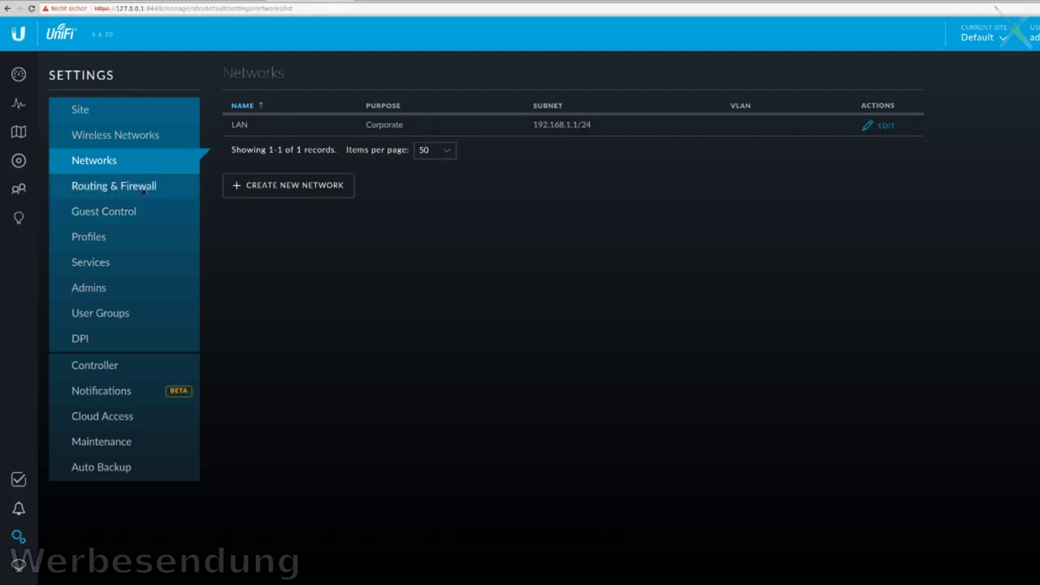
left_click(129, 193)
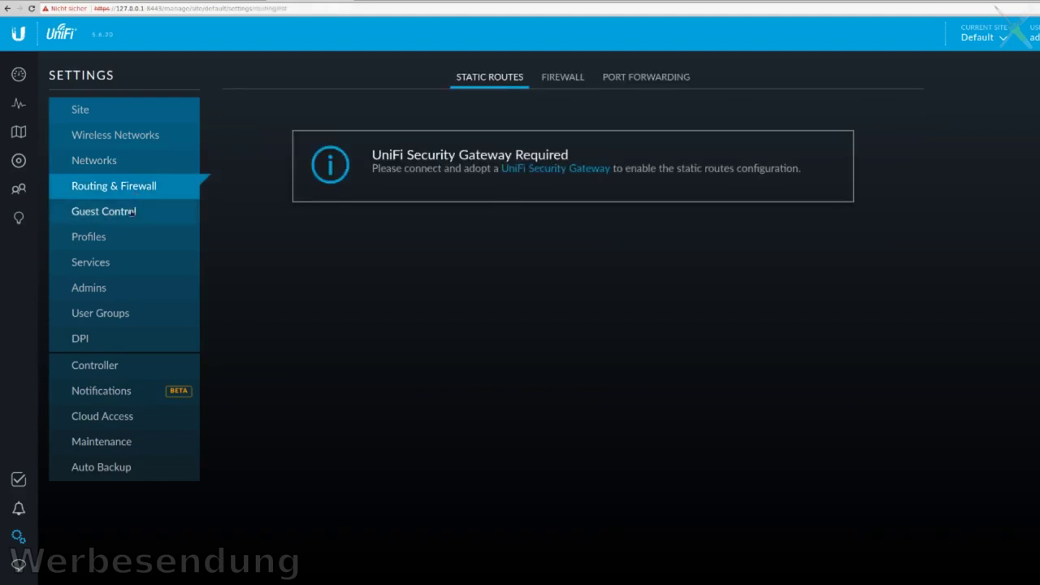
left_click(133, 213)
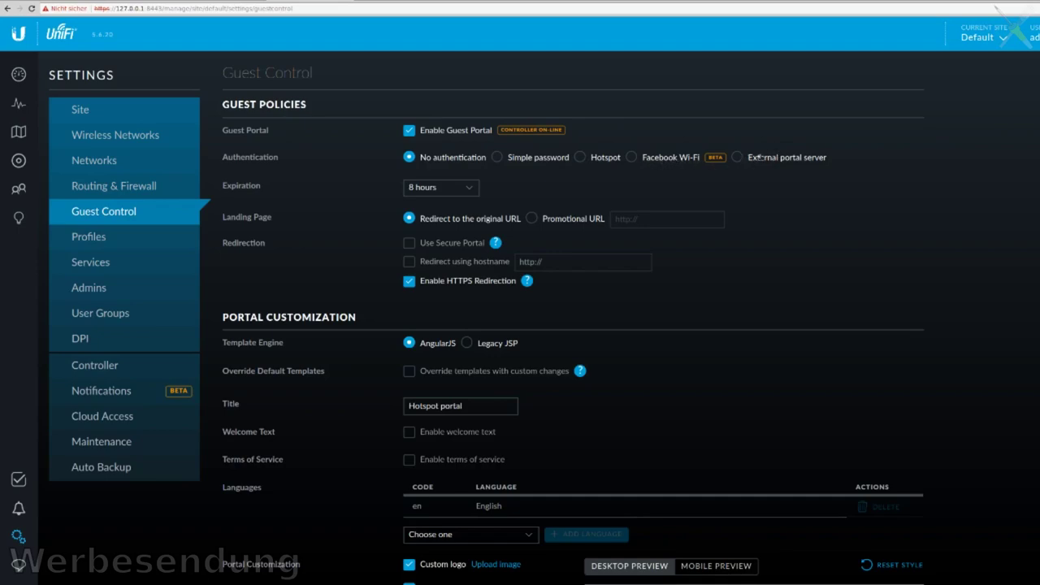
- Examine the guest portal settings, including the expiration choices, portal customization and access control restrictions
left_click(475, 195)
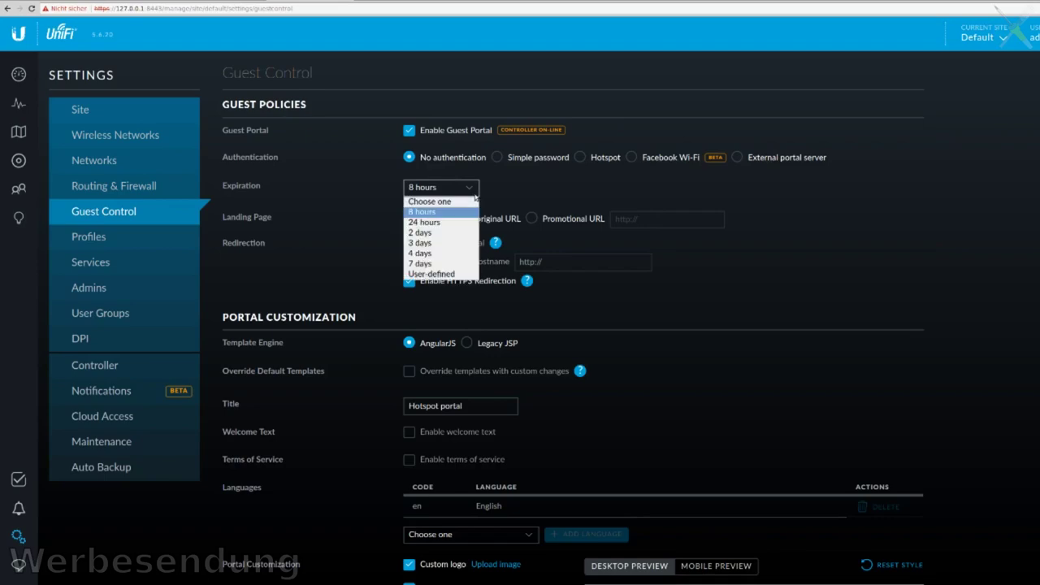
left_click(474, 195)
left_click(474, 194)
left_click(475, 196)
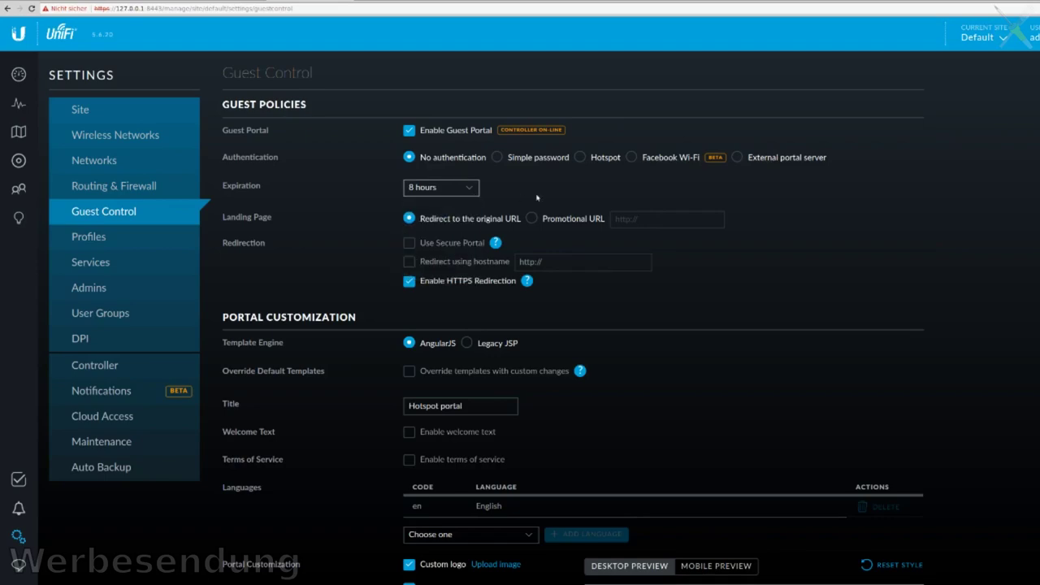
scroll(520, 171, "down", 3)
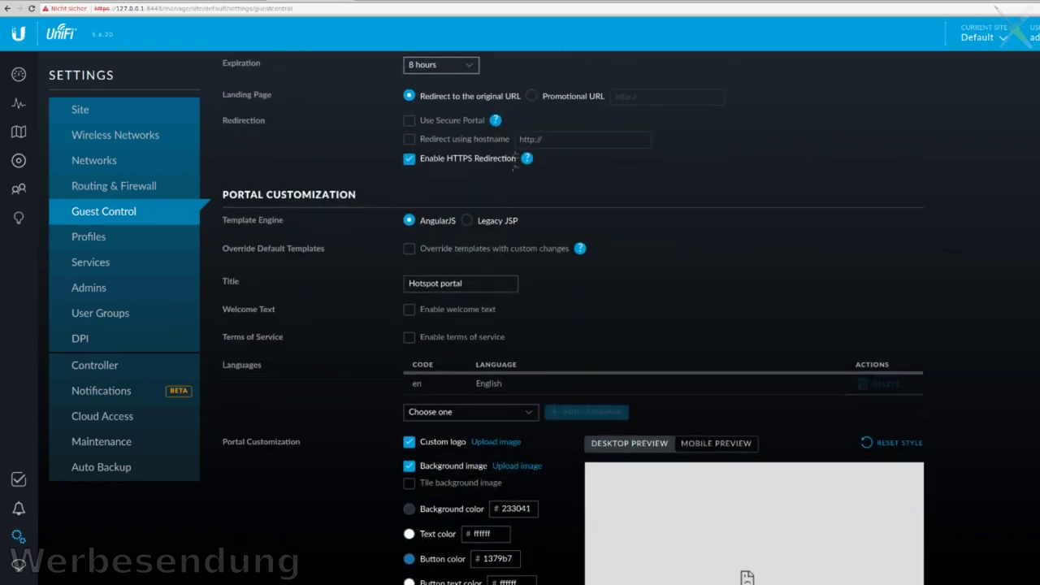
scroll(426, 157, "down", 3)
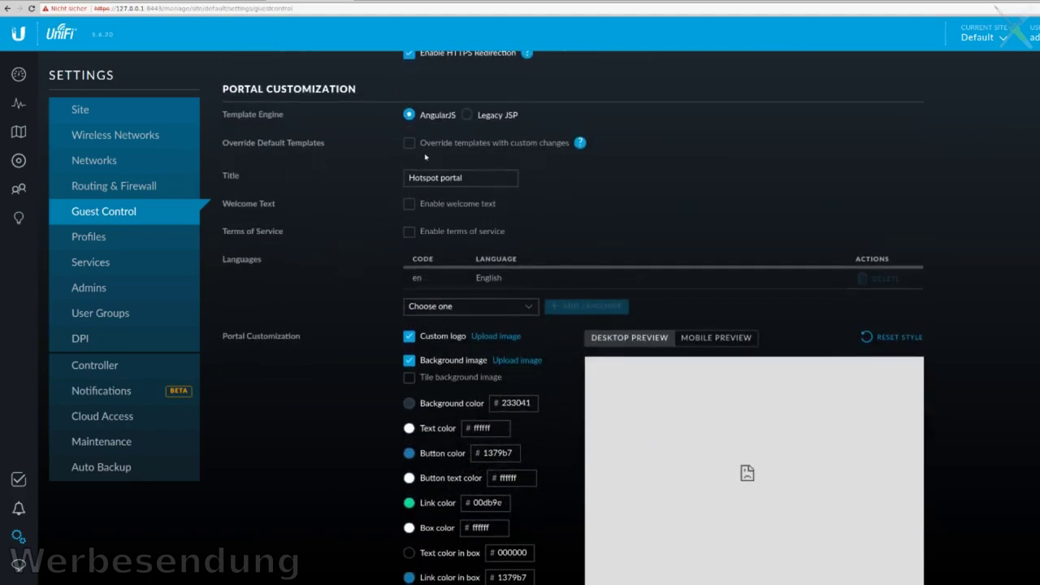
scroll(402, 290, "down", 5)
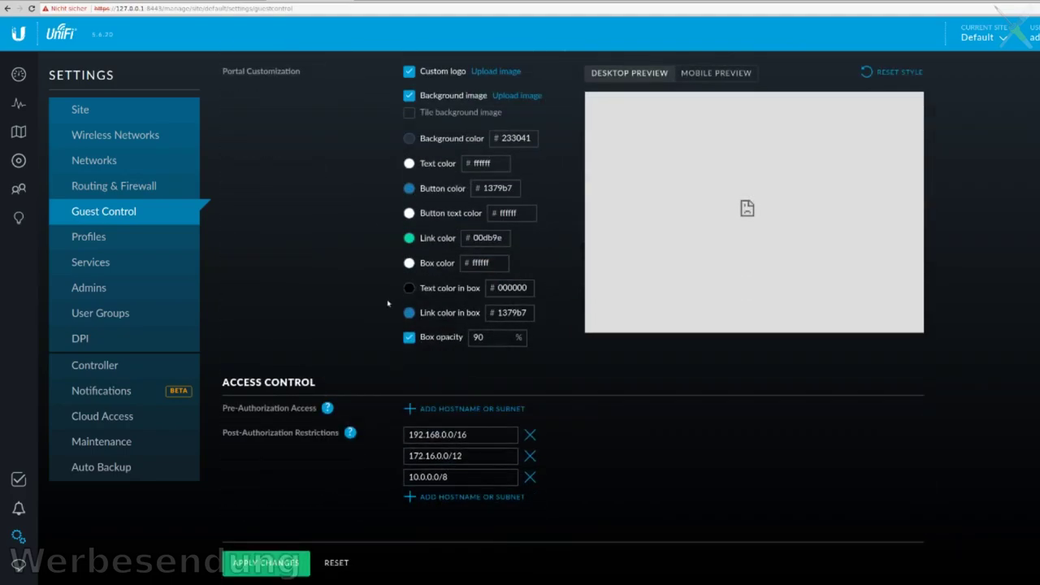
scroll(374, 308, "up", 10)
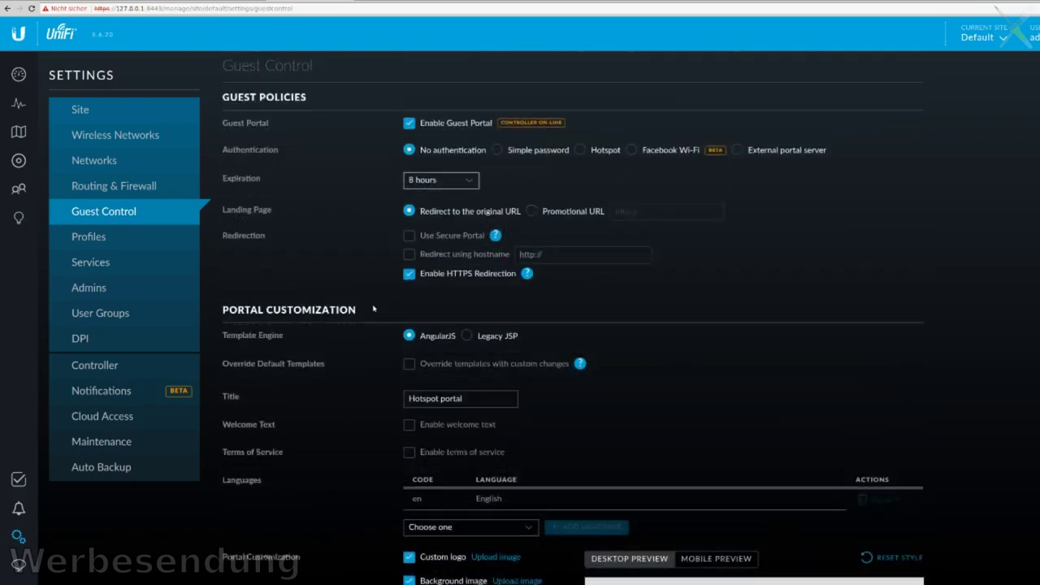
left_click(408, 131)
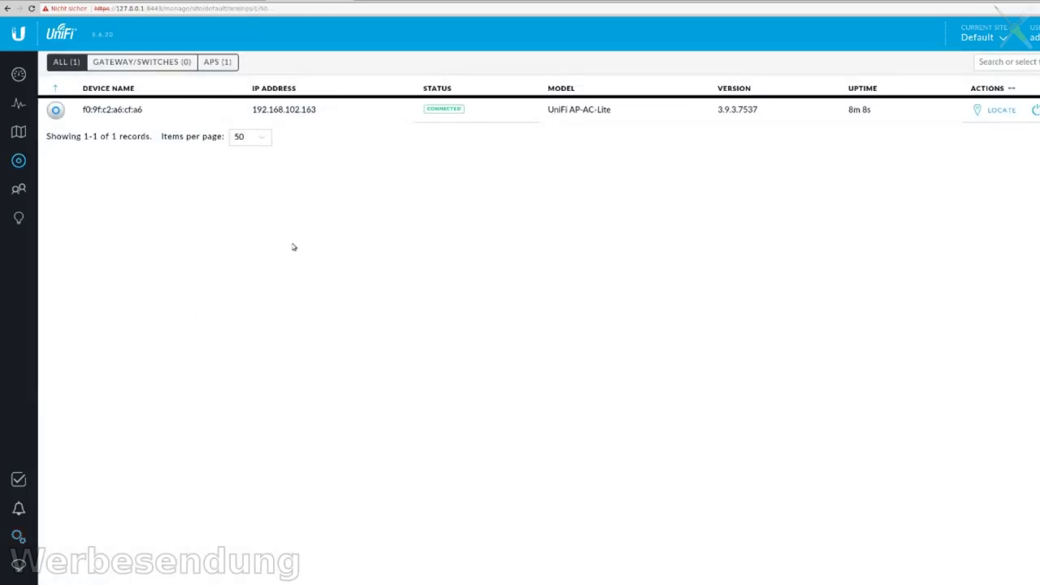
- Open the UniFi AP-AC-Lite's properties, view its 11N/B/G radio details, and enter the alias "Flur" in its configuration
left_click(203, 118)
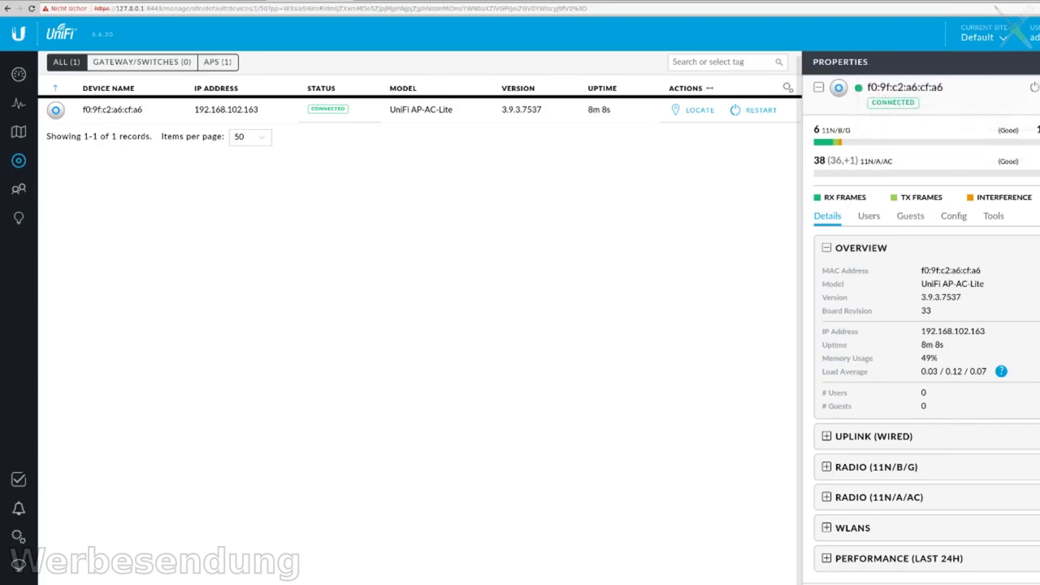
left_click(828, 467)
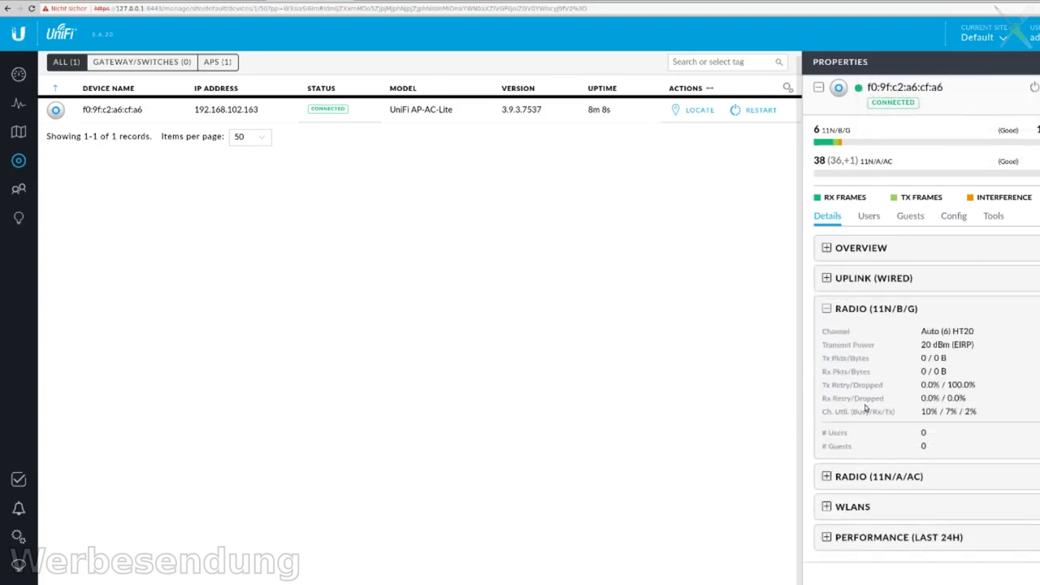
left_click(956, 216)
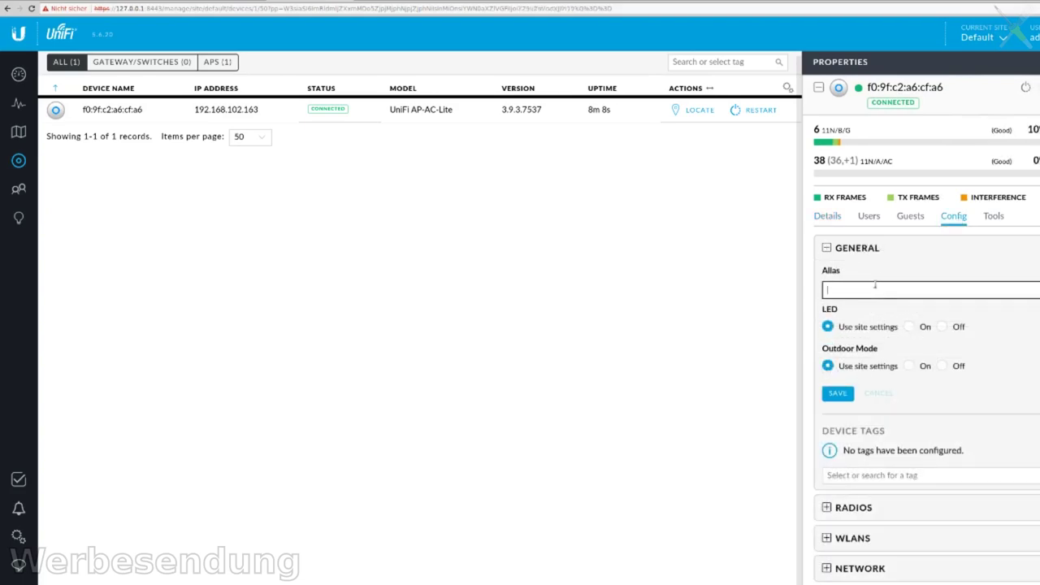
type("Flur")
left_click(841, 396)
- Set the access point's outdoor mode to Off and its LED to On, and save the general configuration
left_click(943, 367)
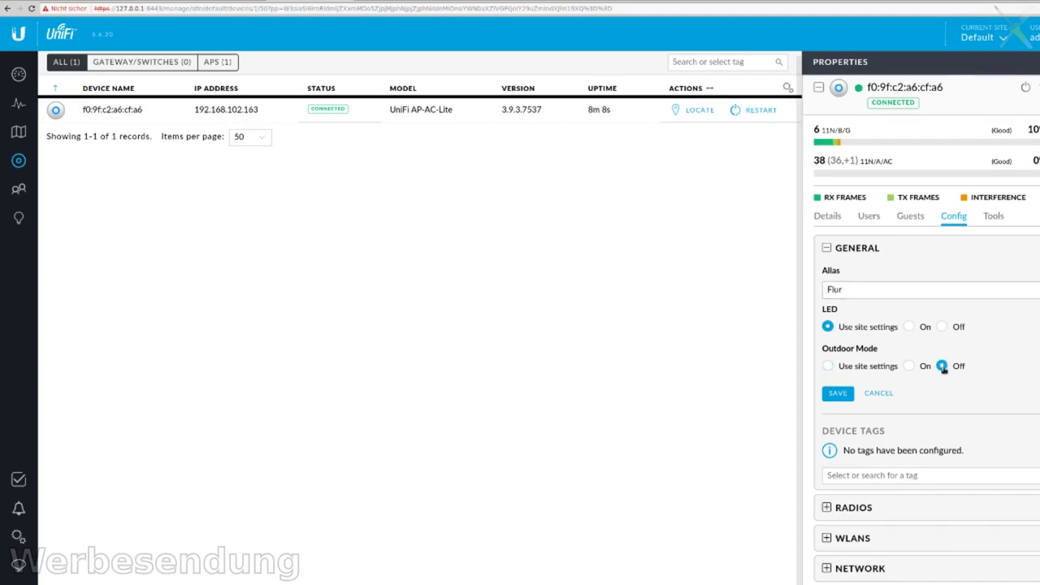
left_click(909, 327)
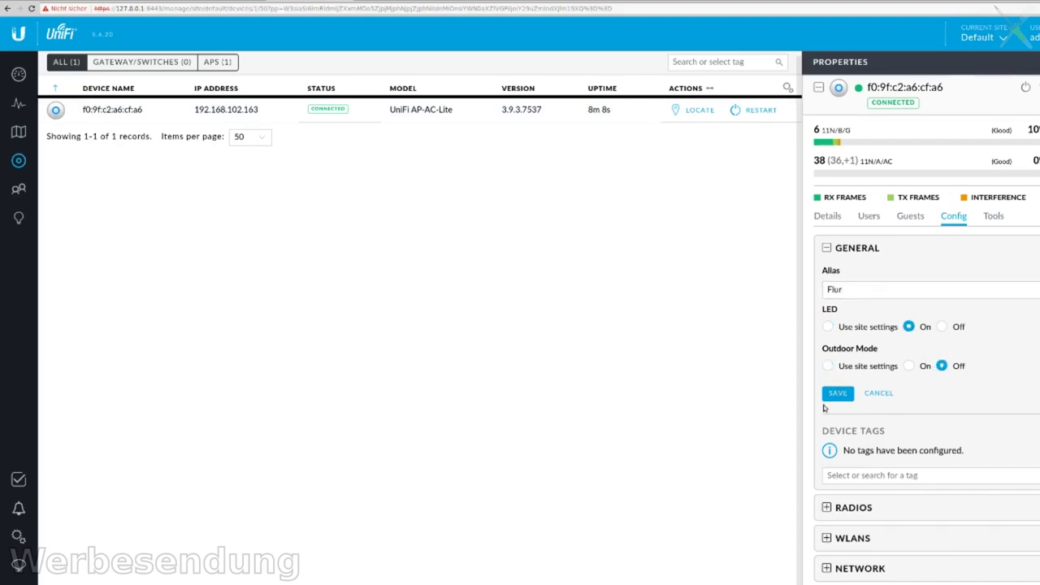
left_click(838, 394)
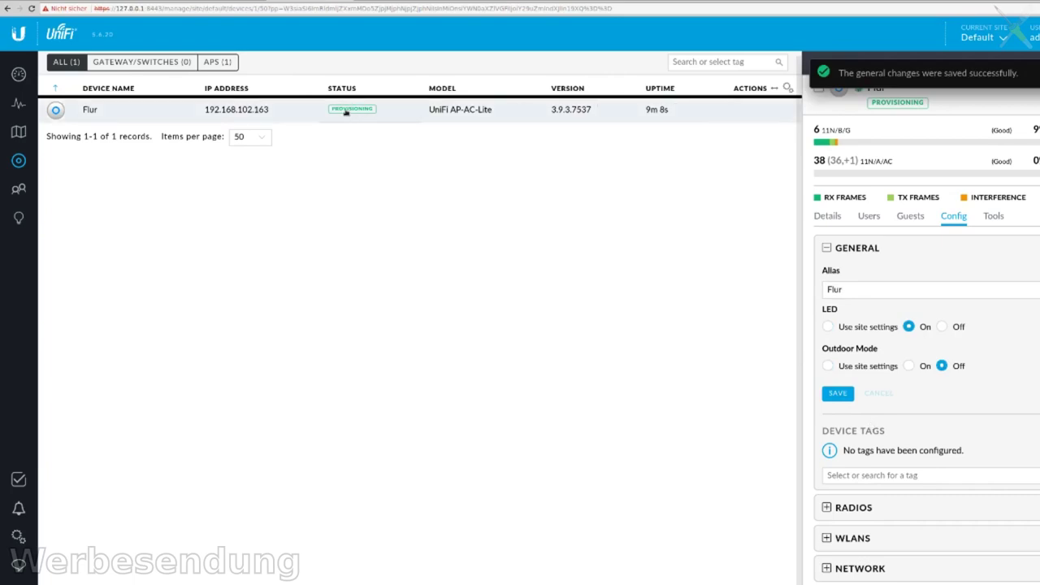
- Examine the channel width choices and other settings of Flur's 2G radio
scroll(952, 362, "down", 3)
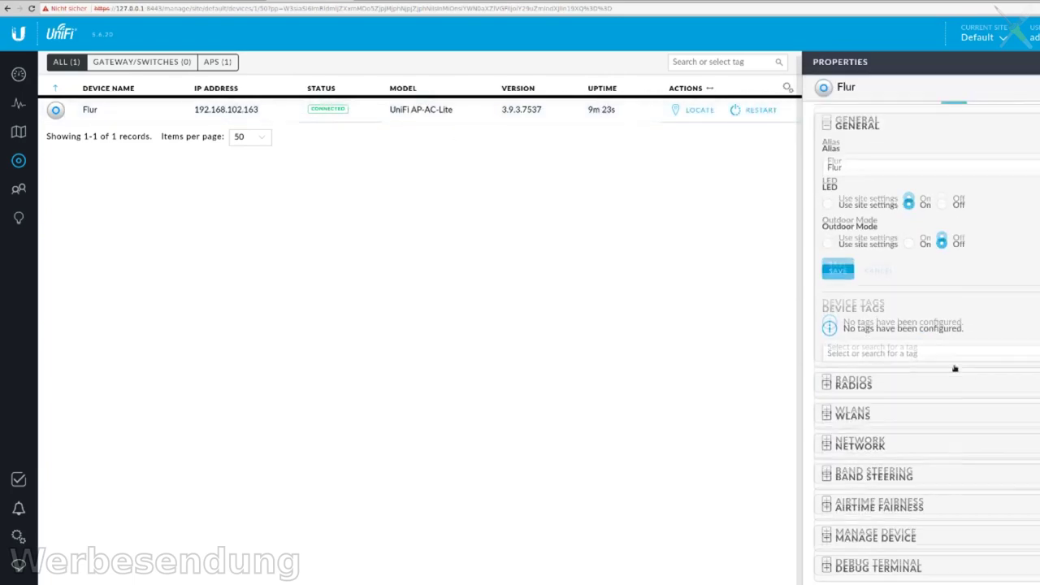
left_click(854, 380)
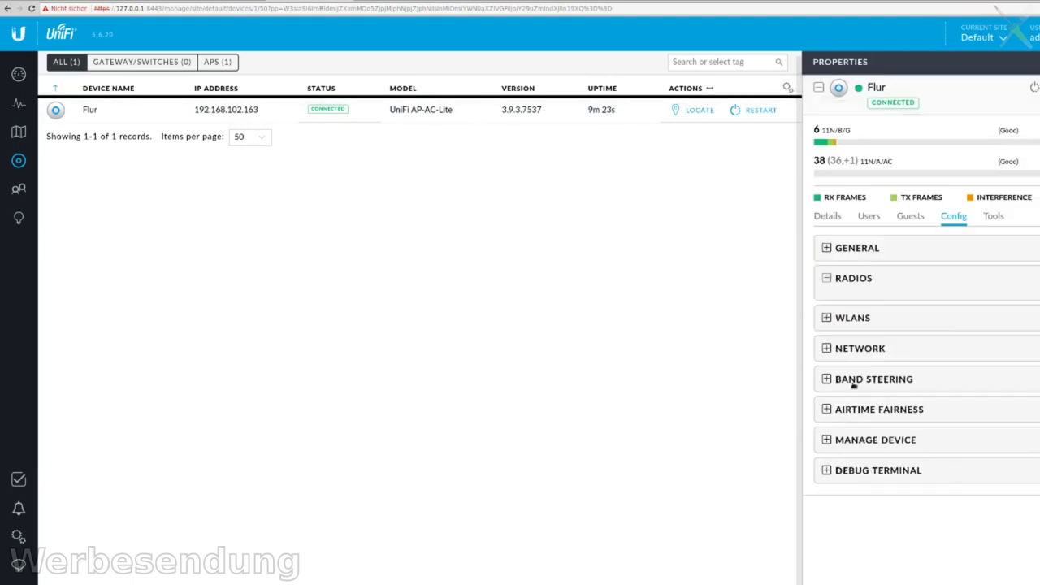
scroll(900, 213, "down", 3)
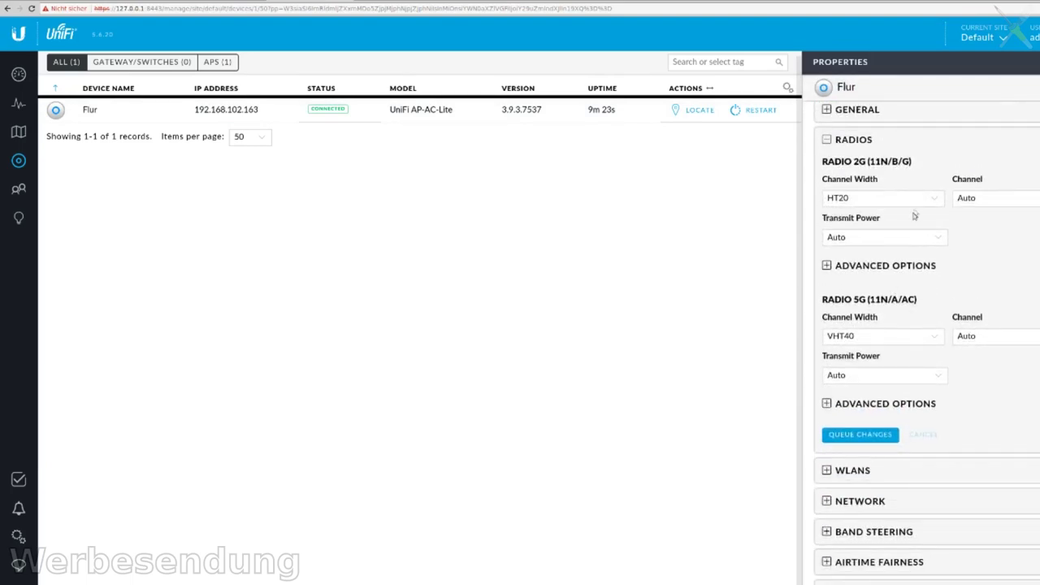
left_click(898, 199)
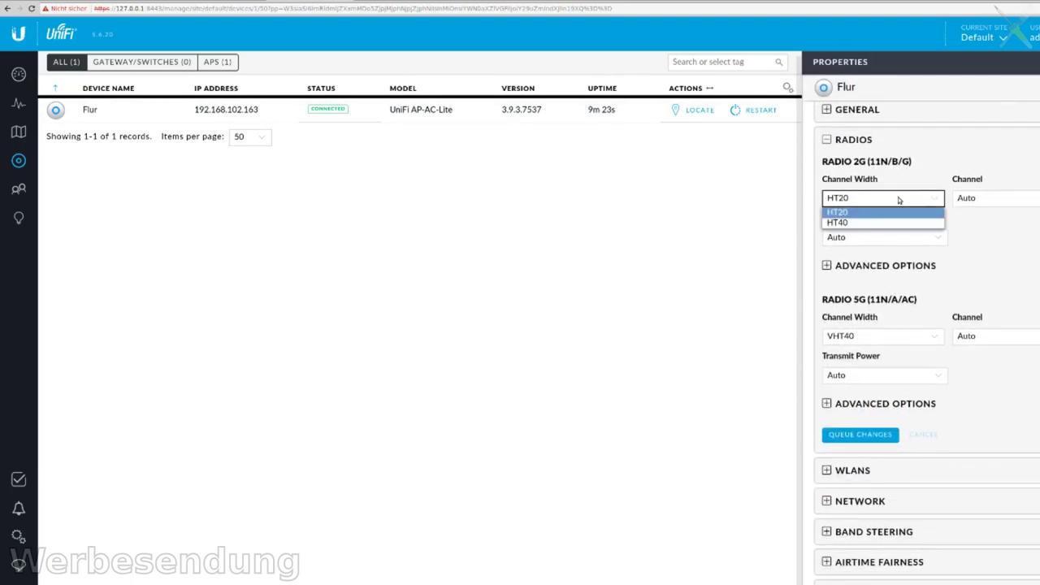
left_click(891, 200)
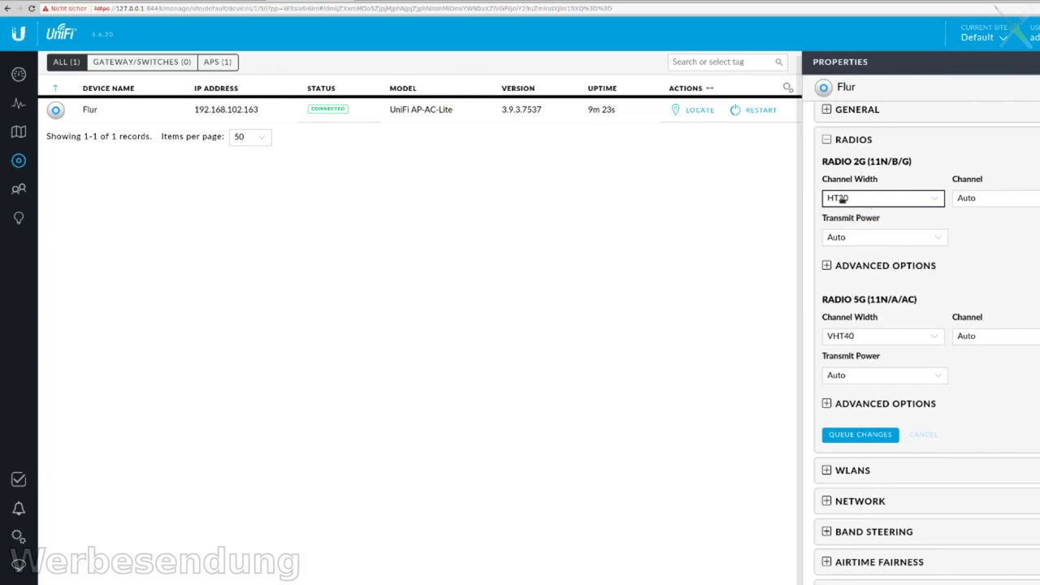
left_click(847, 201)
left_click(870, 198)
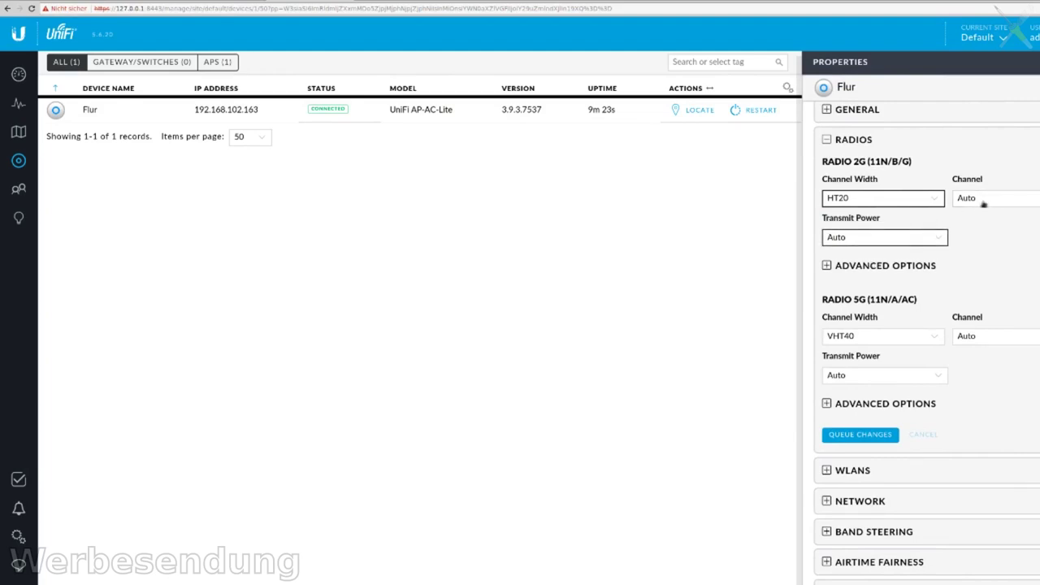
- Set Flur's 5G radio channel width to VHT80, view the radio's advanced options, and queue the change
left_click(905, 337)
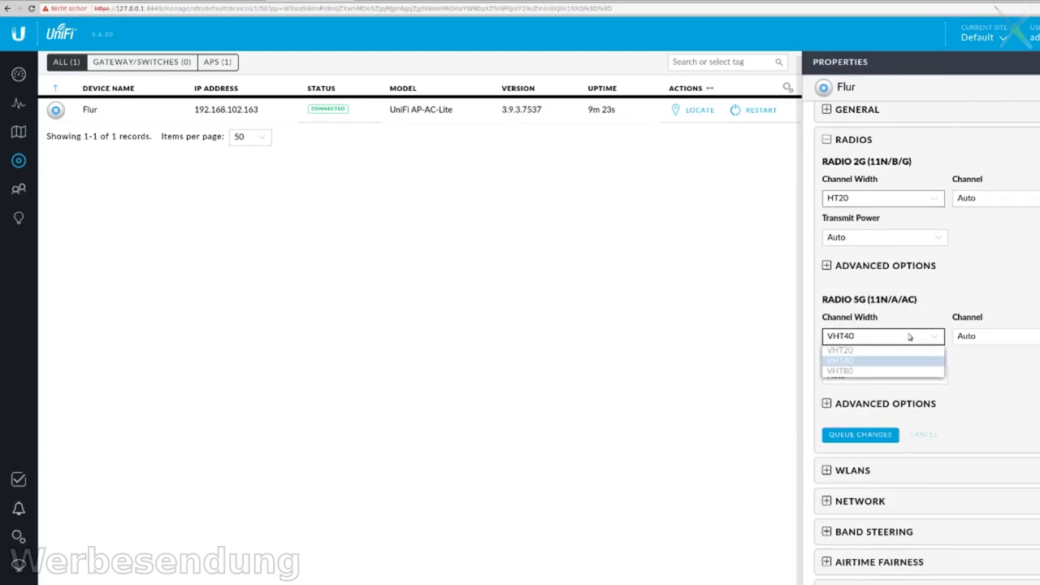
left_click(871, 370)
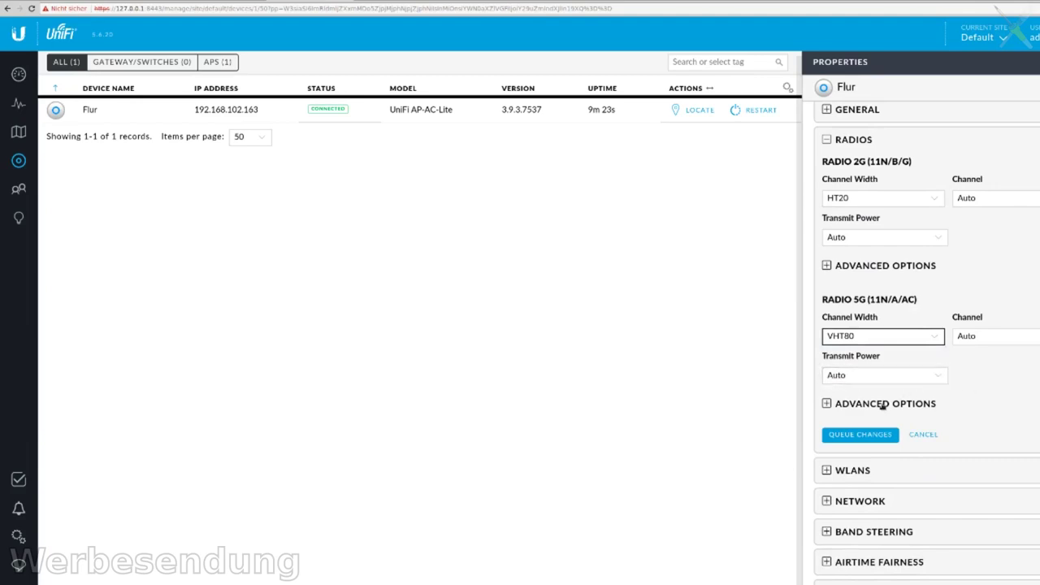
left_click(871, 406)
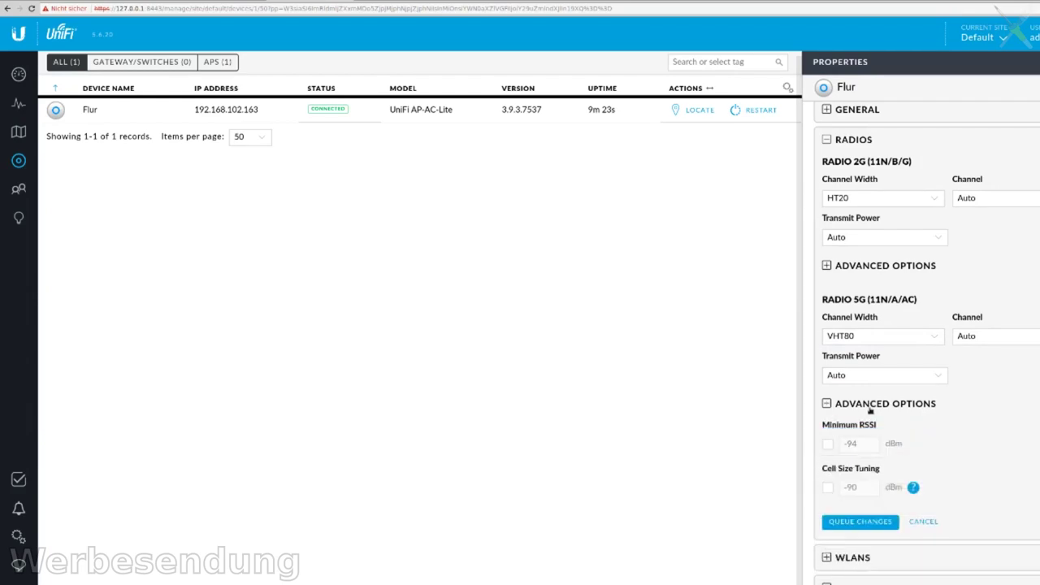
left_click(860, 521)
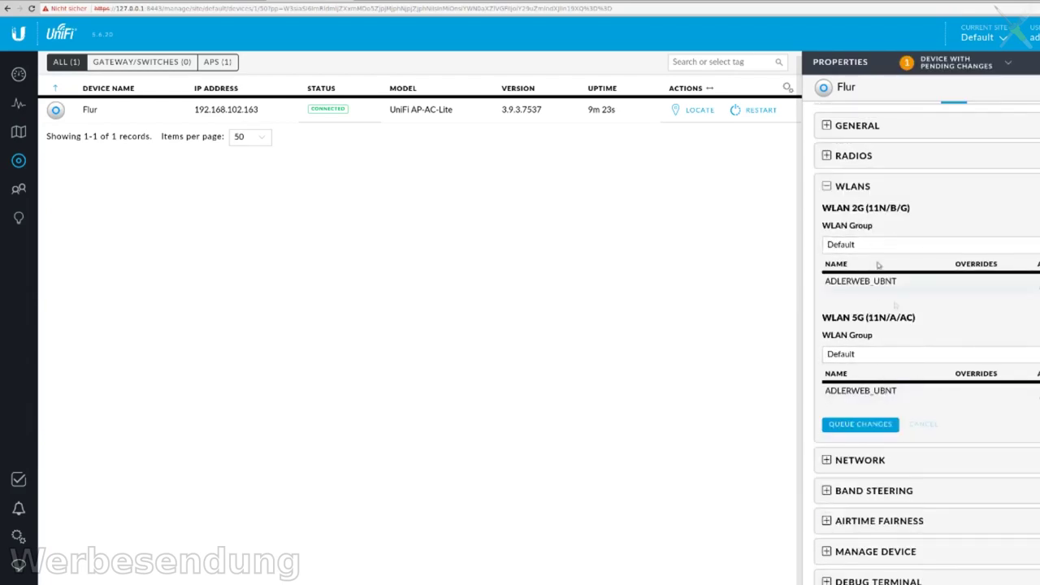
- Review Flur's WLAN group assignment, set band steering to Prefer 5G, and queue the change
left_click(890, 248)
left_click(828, 188)
left_click(863, 371)
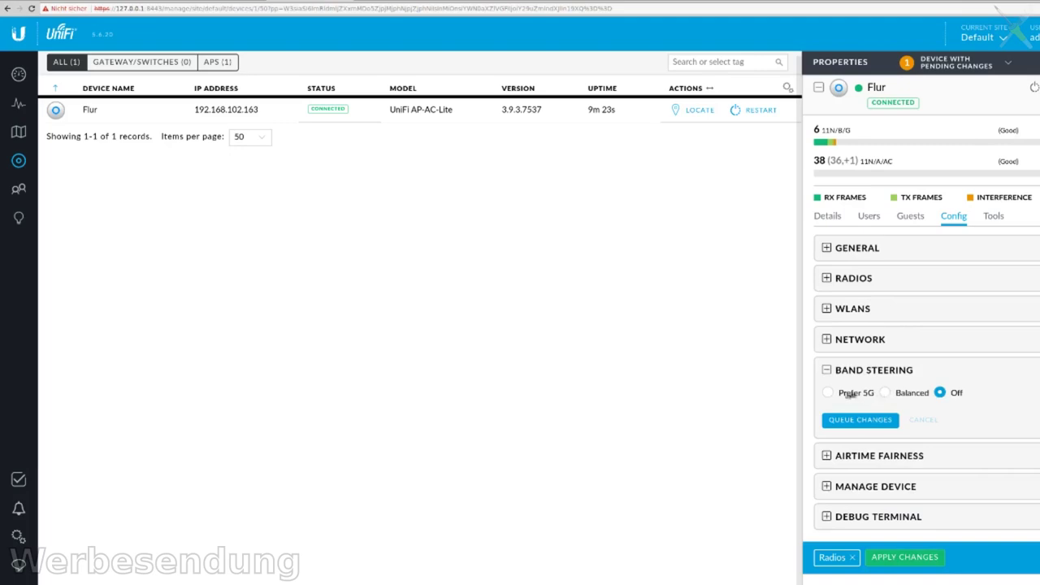
left_click(847, 393)
left_click(869, 420)
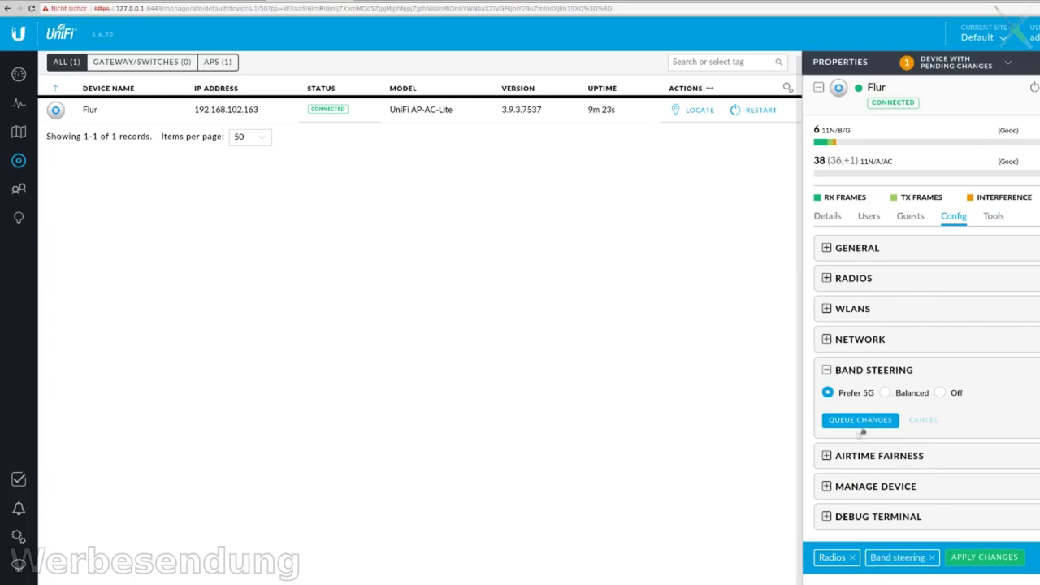
- View Flur's airtime fairness and debug terminal options, and apply the queued radio and band steering changes
left_click(845, 455)
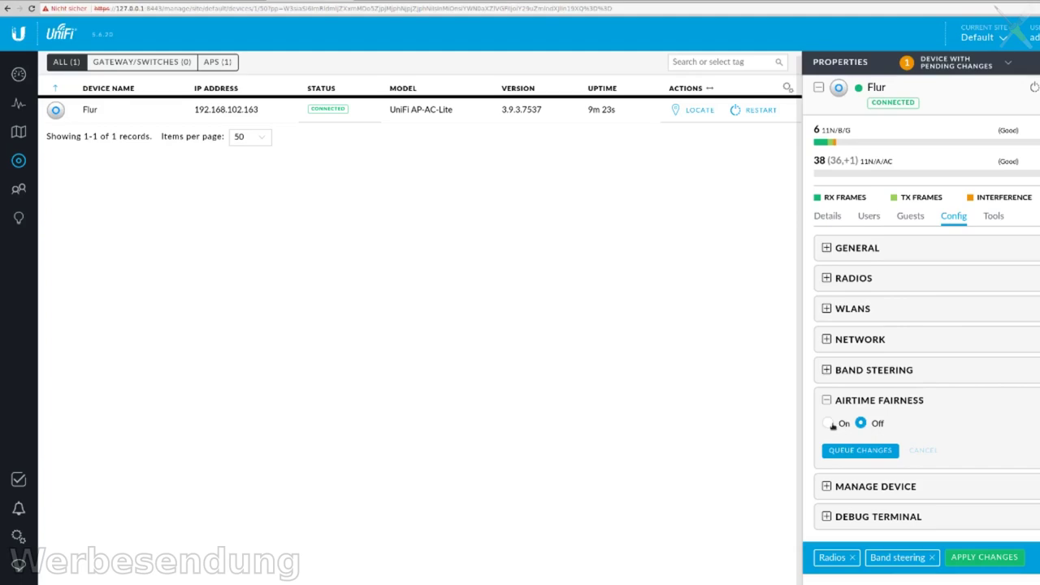
left_click(841, 403)
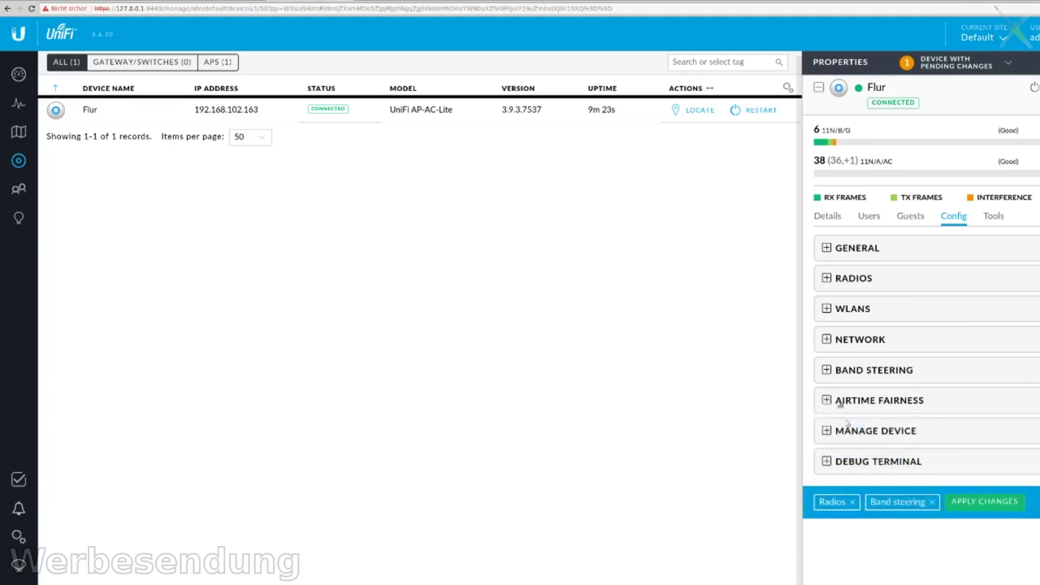
left_click(872, 462)
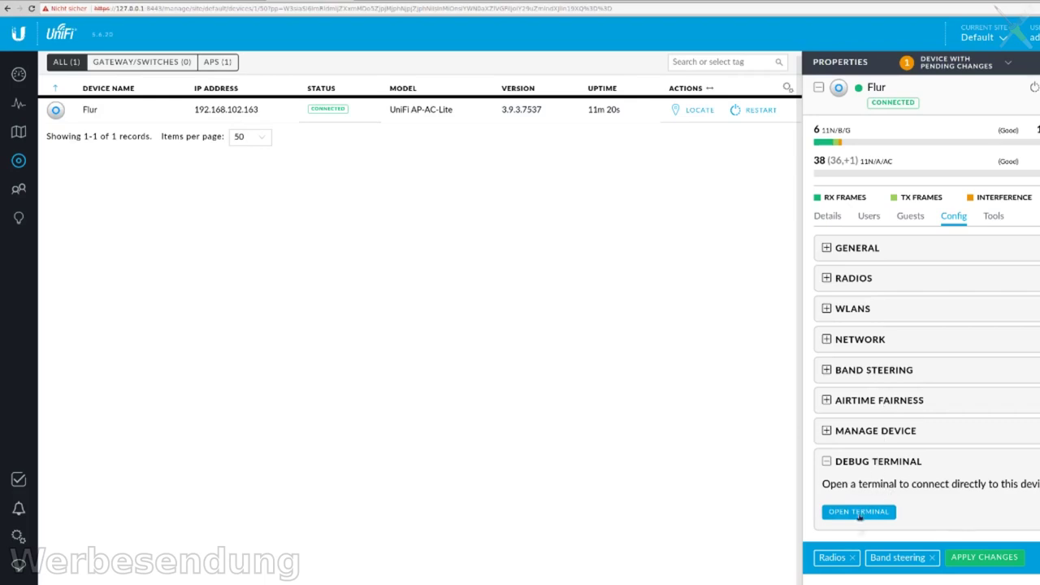
left_click(988, 558)
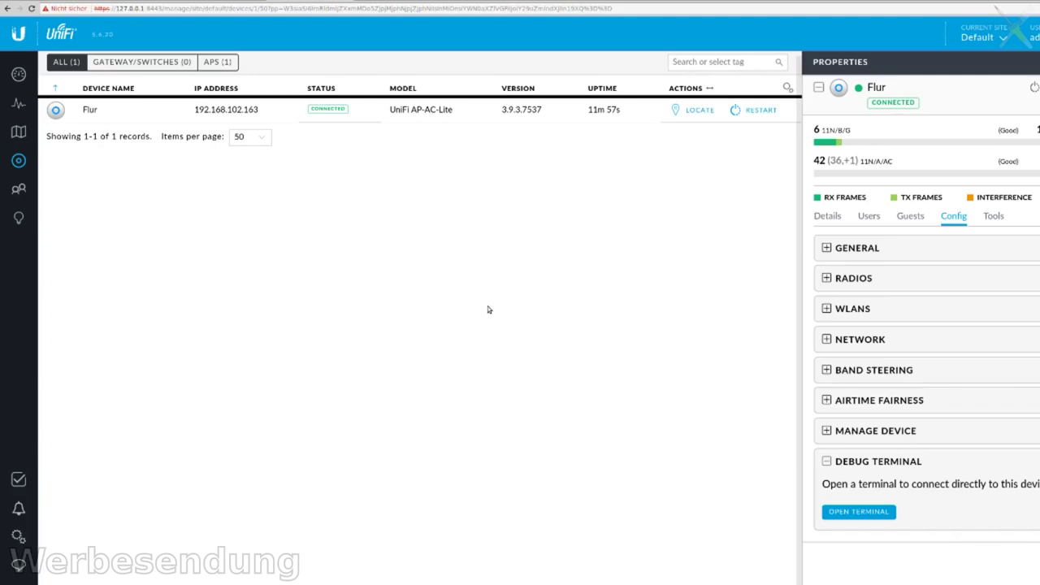
- Check the event log for a client connection to Flur, show the client list, and close the log
left_click(18, 480)
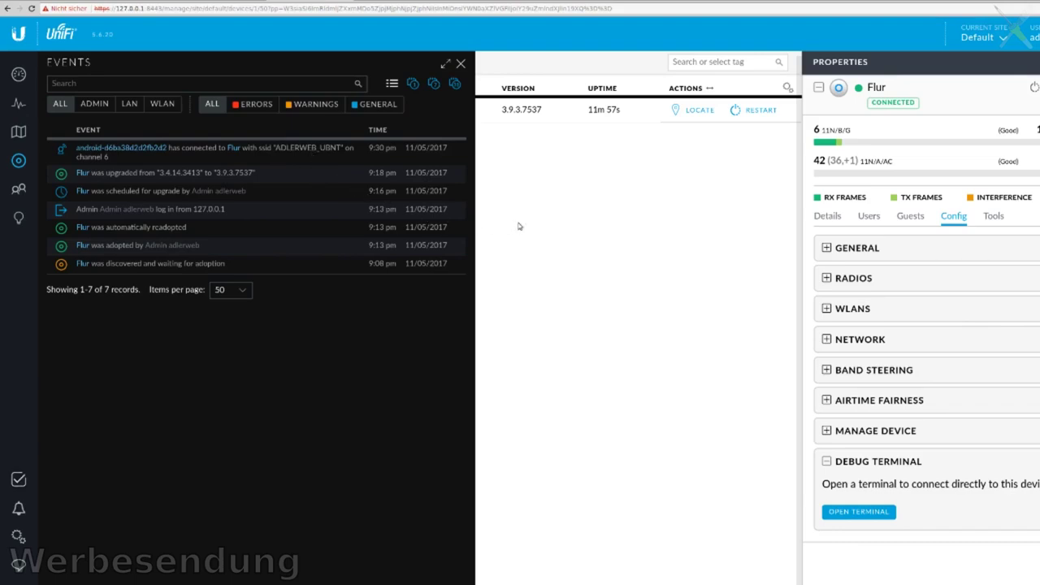
left_click(9, 191)
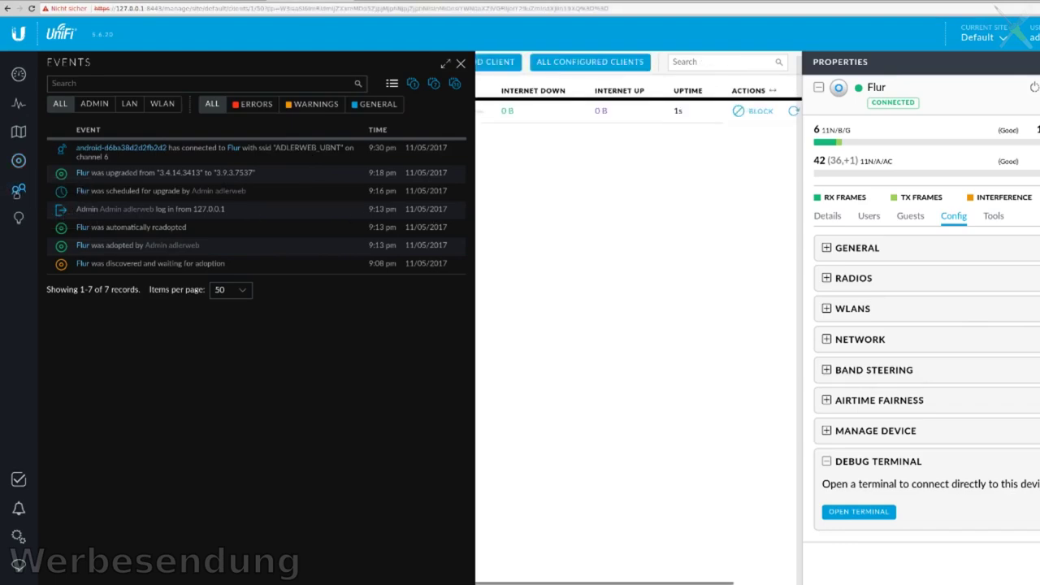
left_click(462, 64)
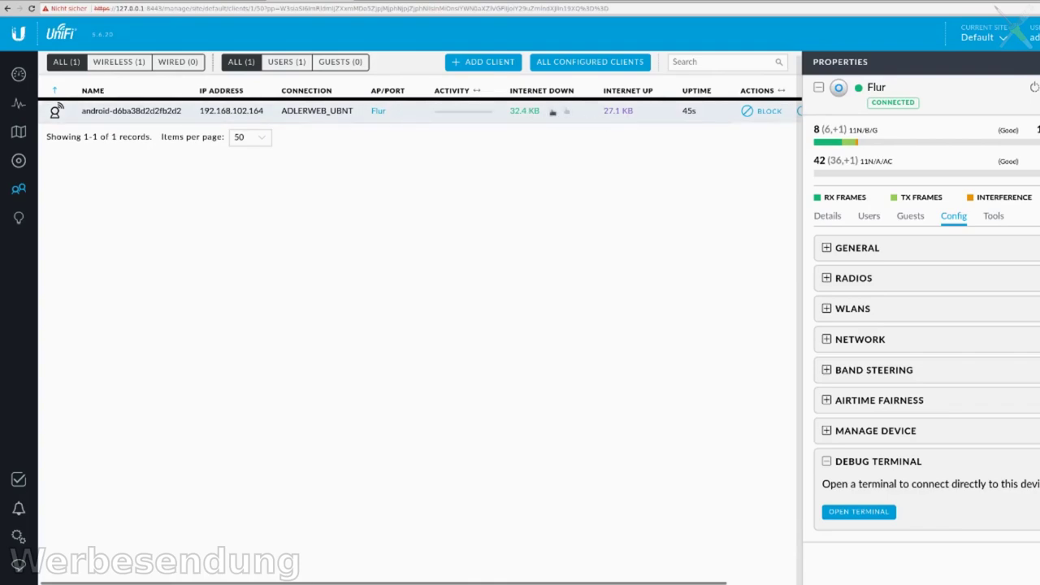
- Inspect the connected Android client's overview details and connection statistics
left_click(706, 111)
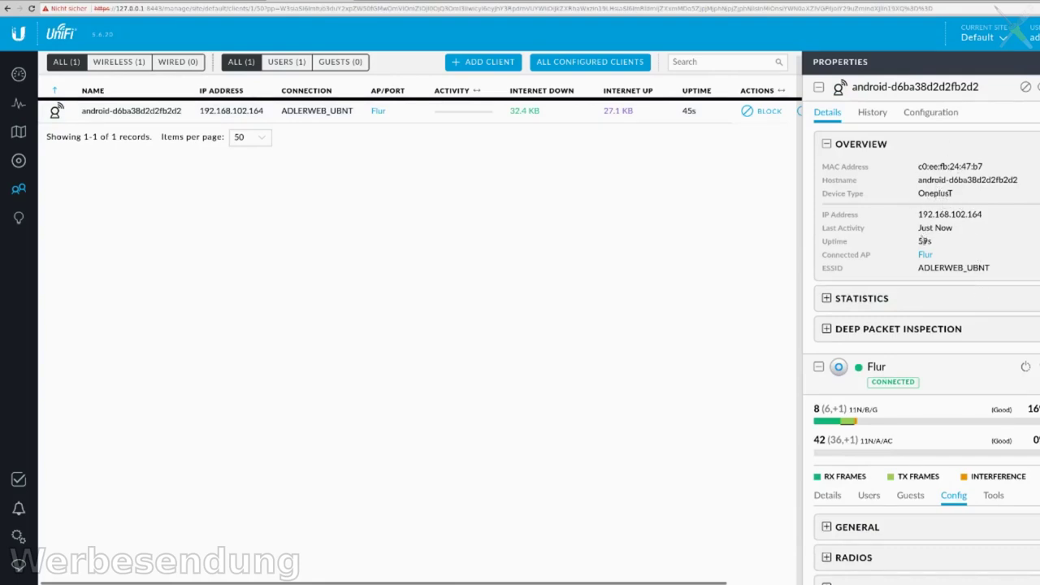
left_click(858, 305)
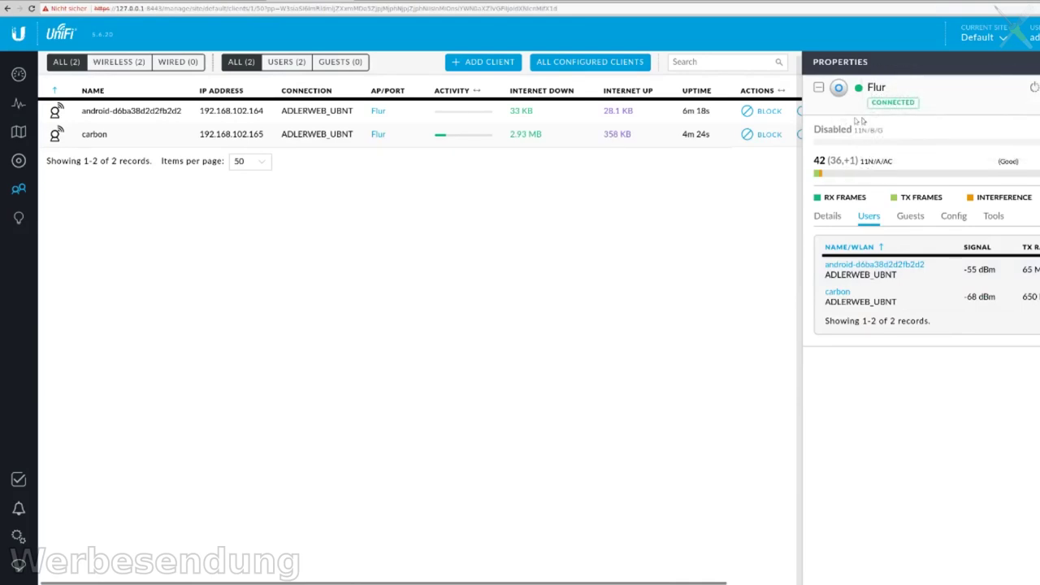
- Close the file manager window in front of the System Monitor and check the network history graph
mouse_move(861, 173)
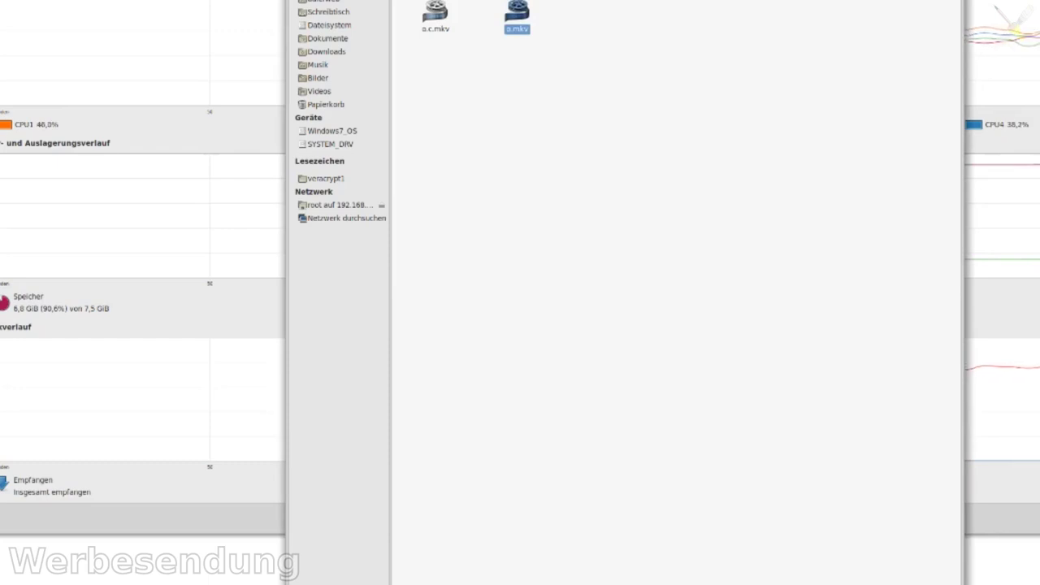
key("alt+F4")
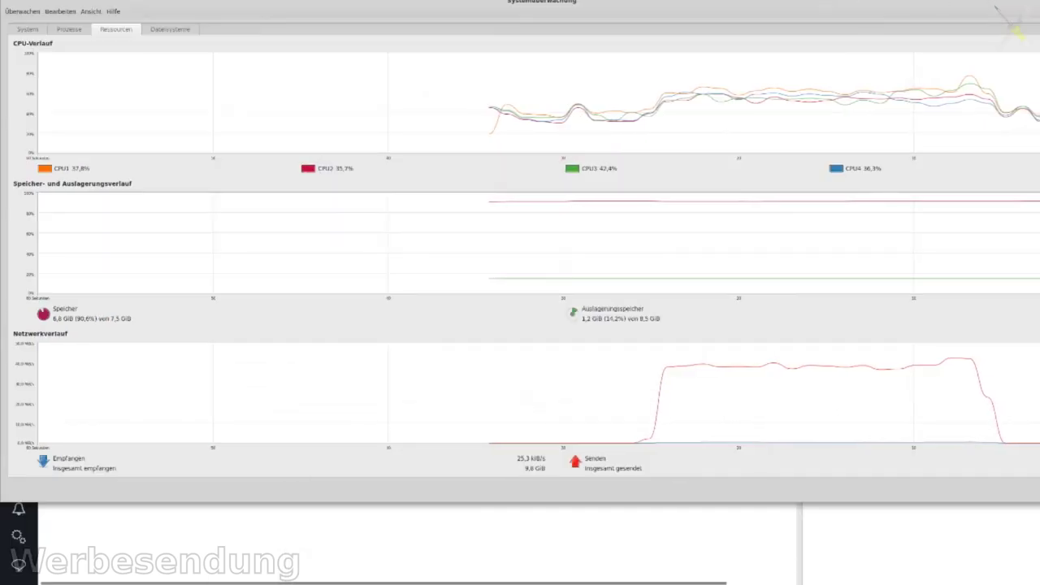